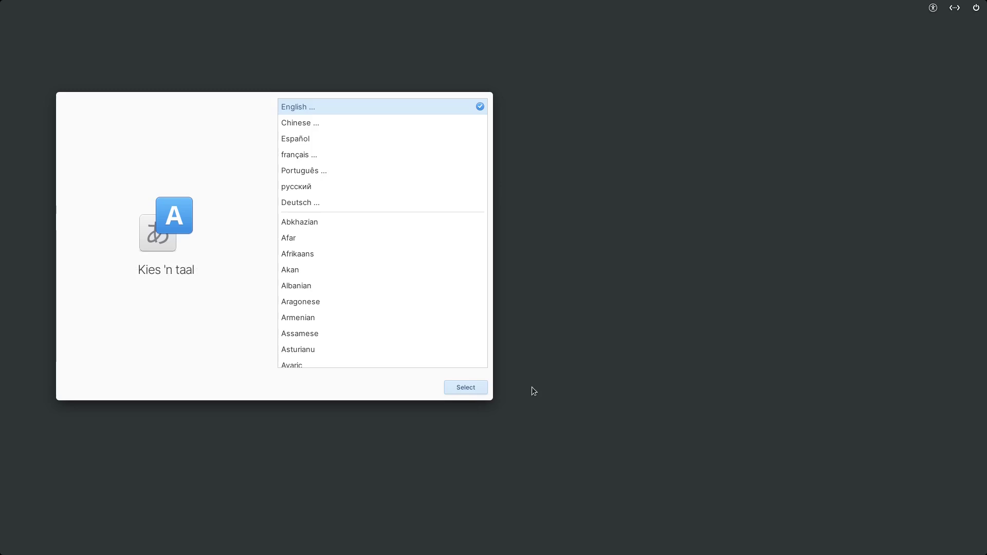
Choose United States English as the language and the default English (US) keyboard layout.
{"action": "left_click", "coordinate": [465, 387]}
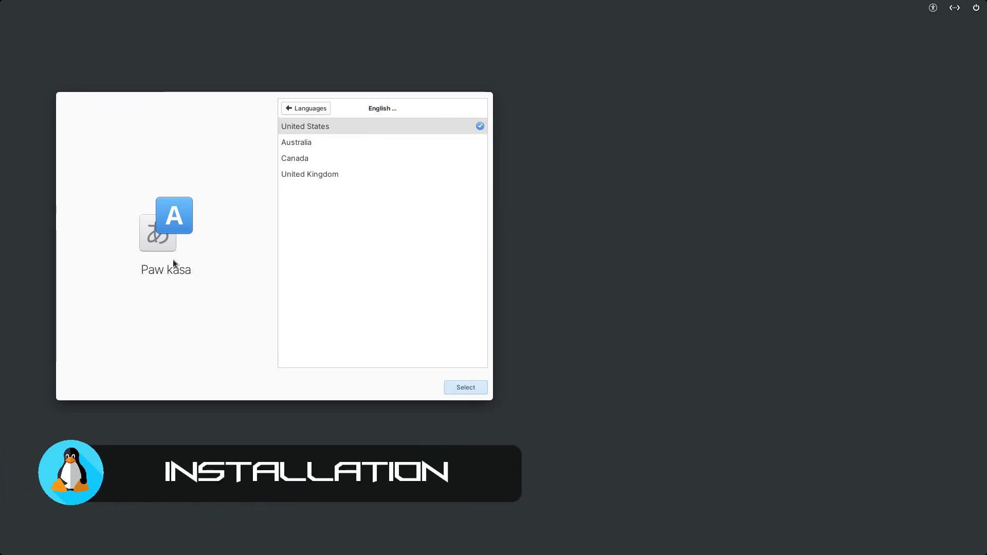
{"action": "left_click", "coordinate": [449, 391]}
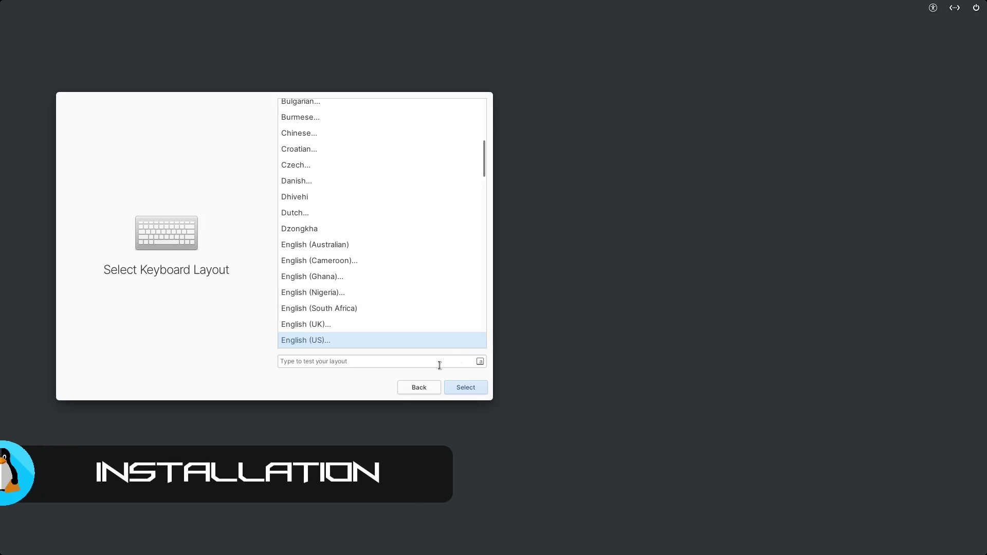
{"action": "left_click", "coordinate": [464, 391]}
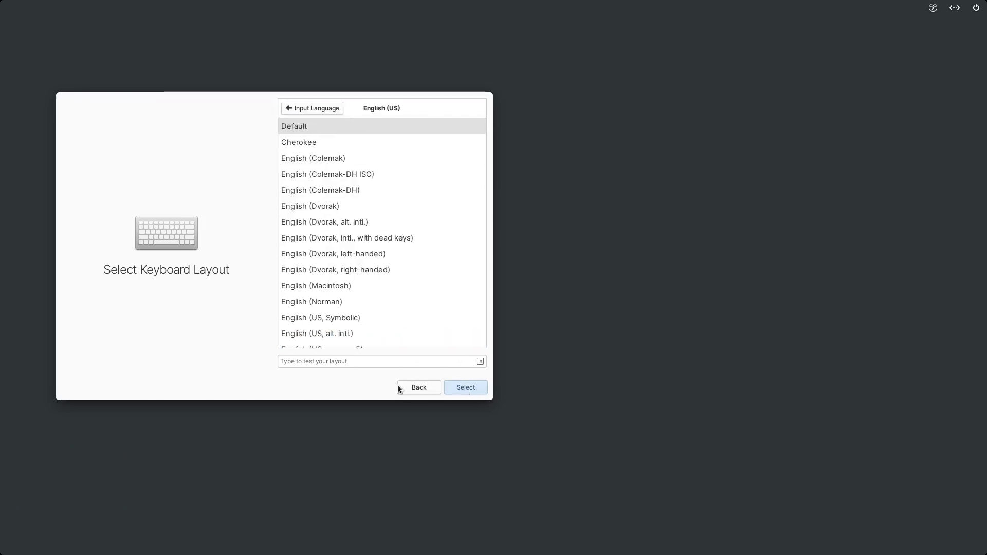
{"action": "left_click", "coordinate": [465, 389]}
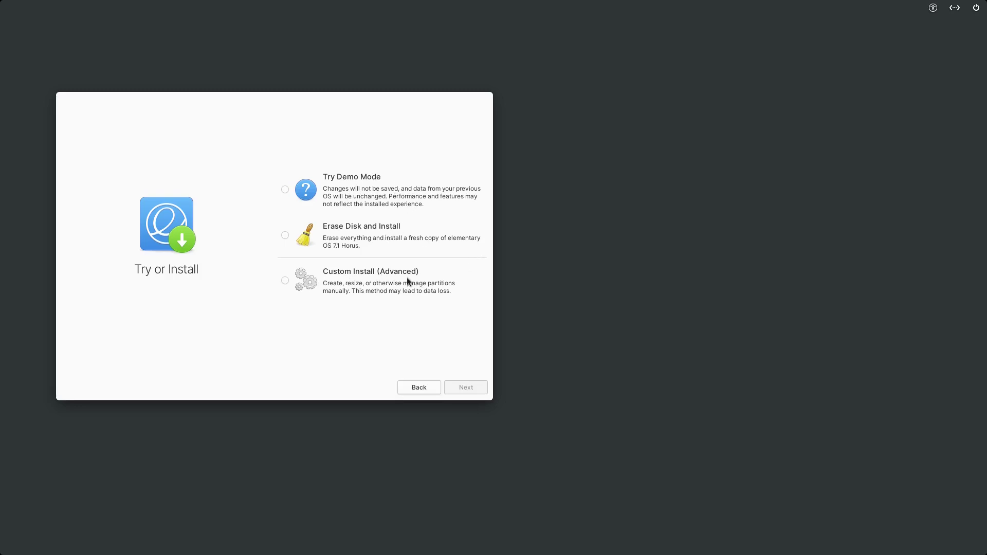
Erase the 42.9 GB QEMU hard disk for a fresh install despite the VM warning, skipping encryption.
{"action": "left_click", "coordinate": [285, 236]}
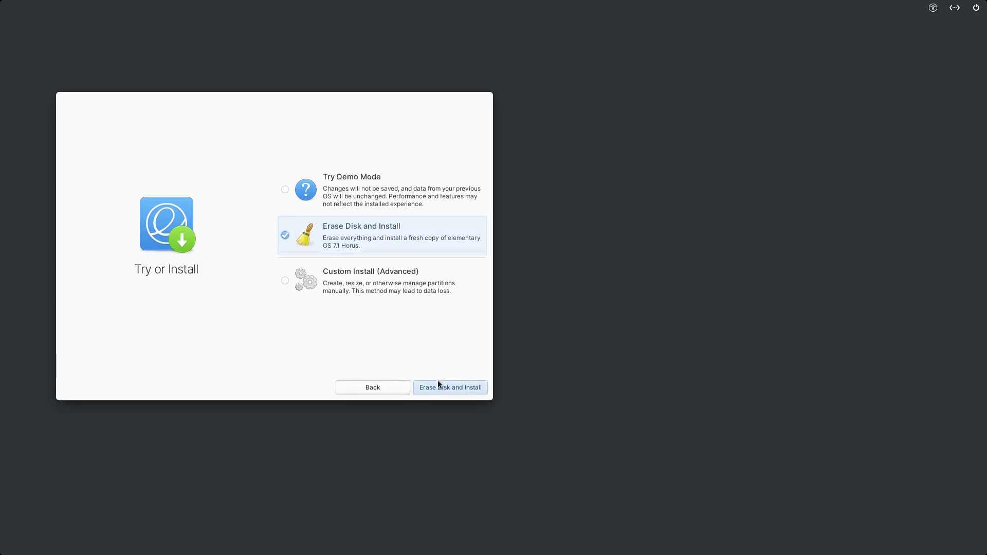
{"action": "left_click", "coordinate": [426, 389]}
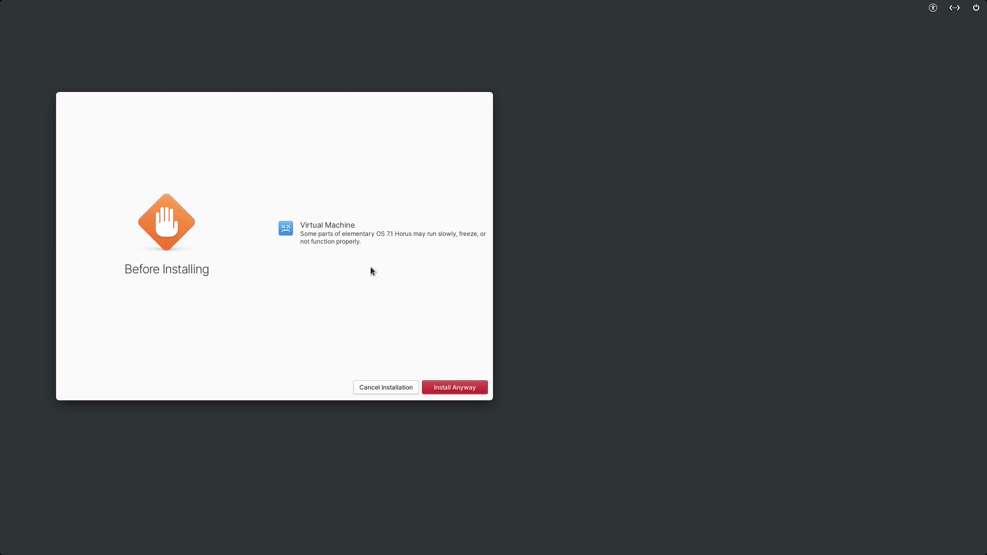
{"action": "left_click", "coordinate": [452, 386]}
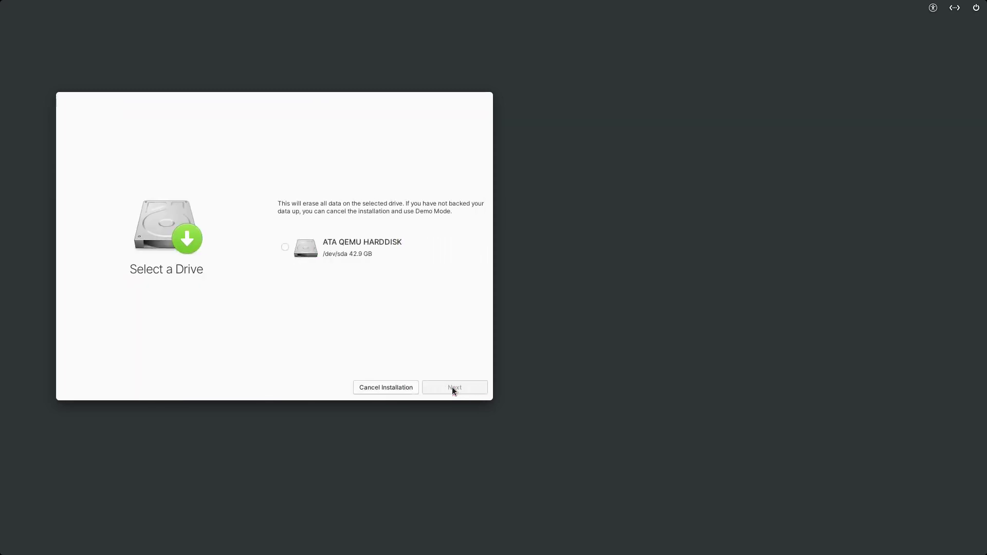
{"action": "left_click", "coordinate": [284, 248]}
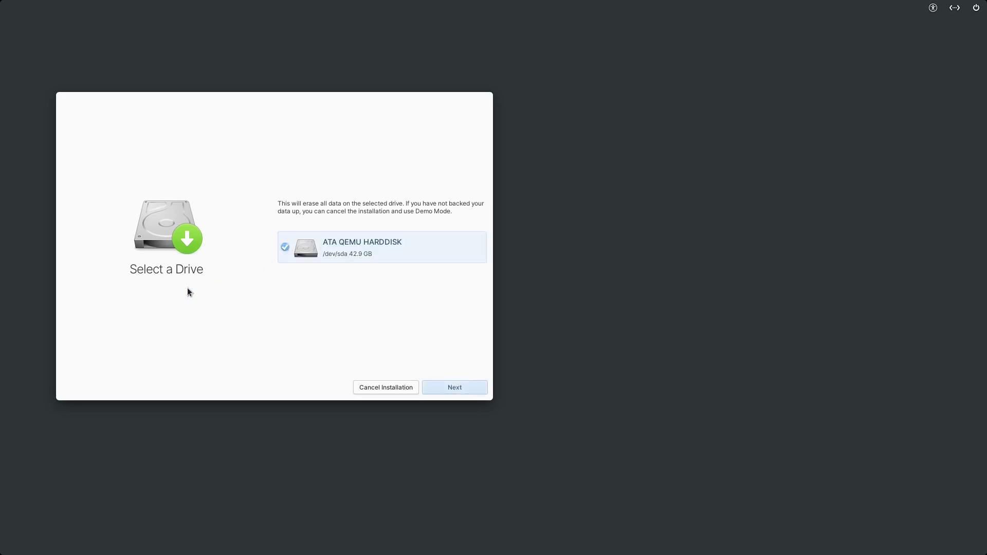
{"action": "left_click", "coordinate": [461, 389]}
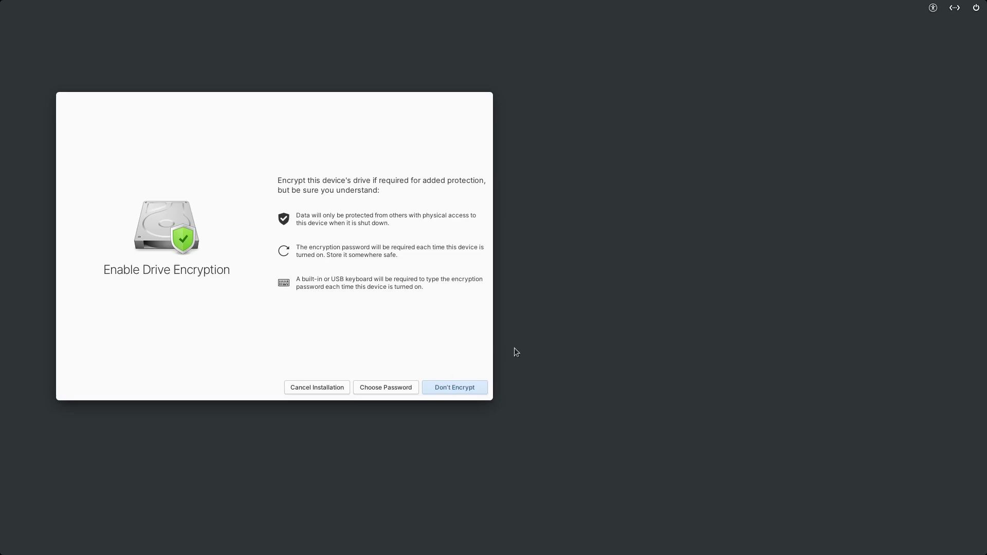
{"action": "left_click", "coordinate": [453, 388]}
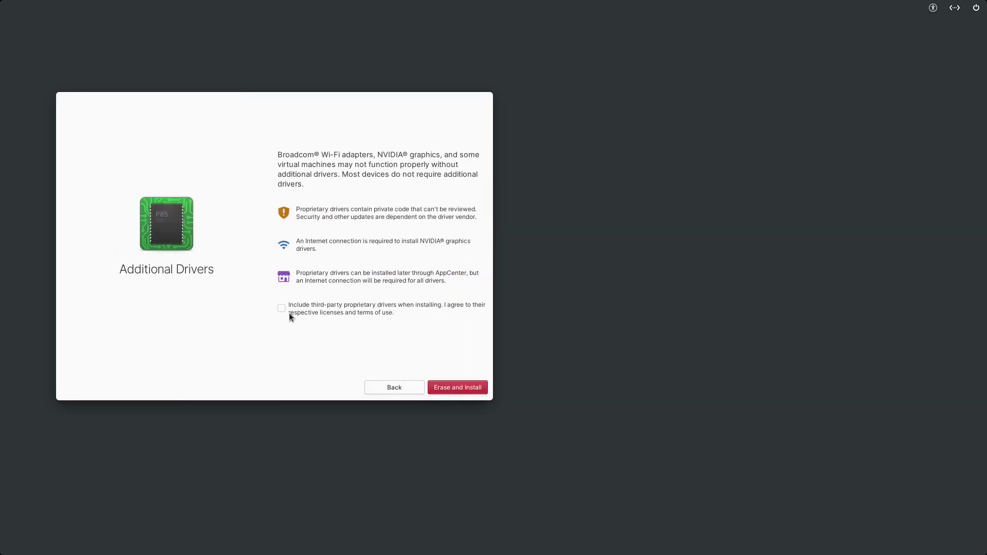
Begin the installation without proprietary drivers and let it finish to the account page.
{"action": "left_click", "coordinate": [455, 388]}
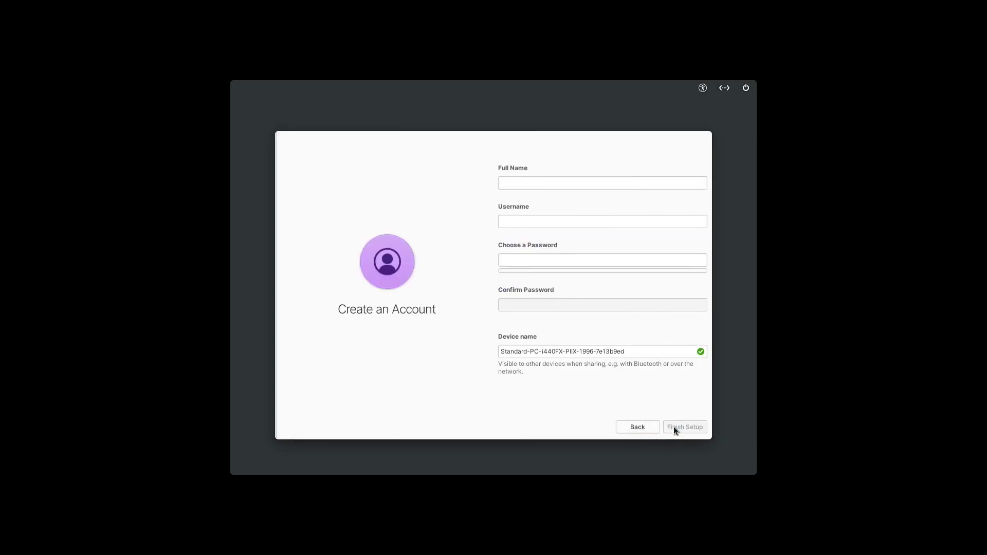
Create the user account with a full name and matching password, then finish setup.
{"action": "left_click", "coordinate": [505, 184]}
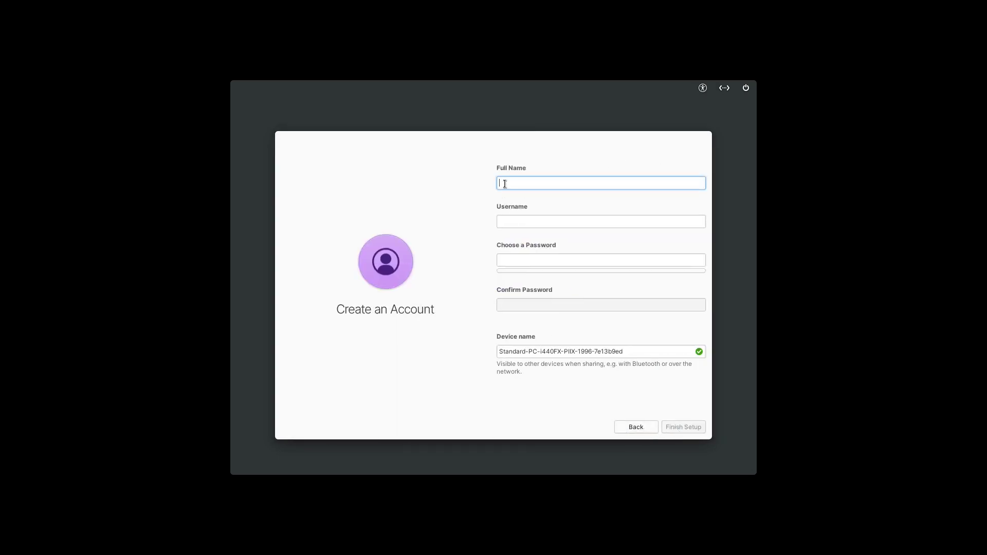
{"action": "type", "text": "LinuxHub"}
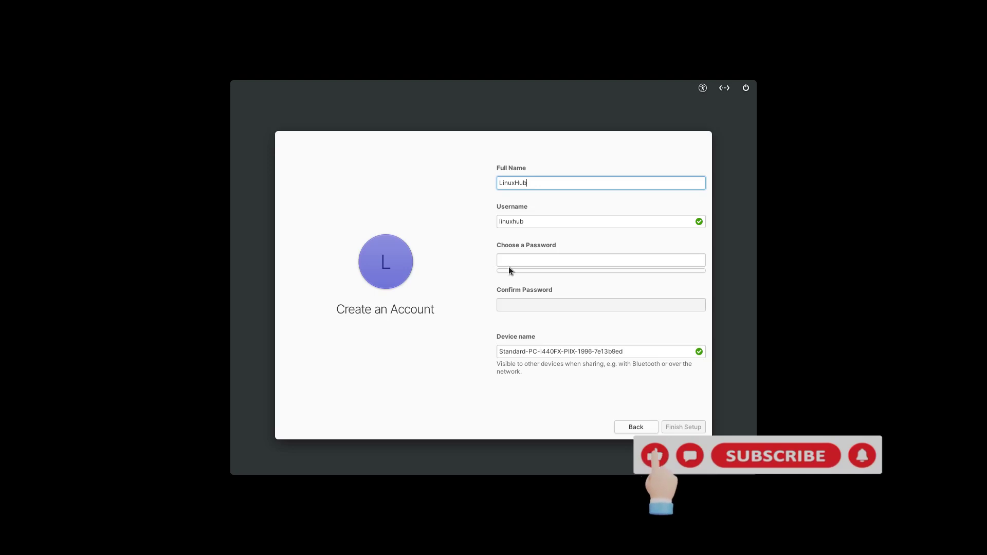
{"action": "left_click", "coordinate": [510, 260]}
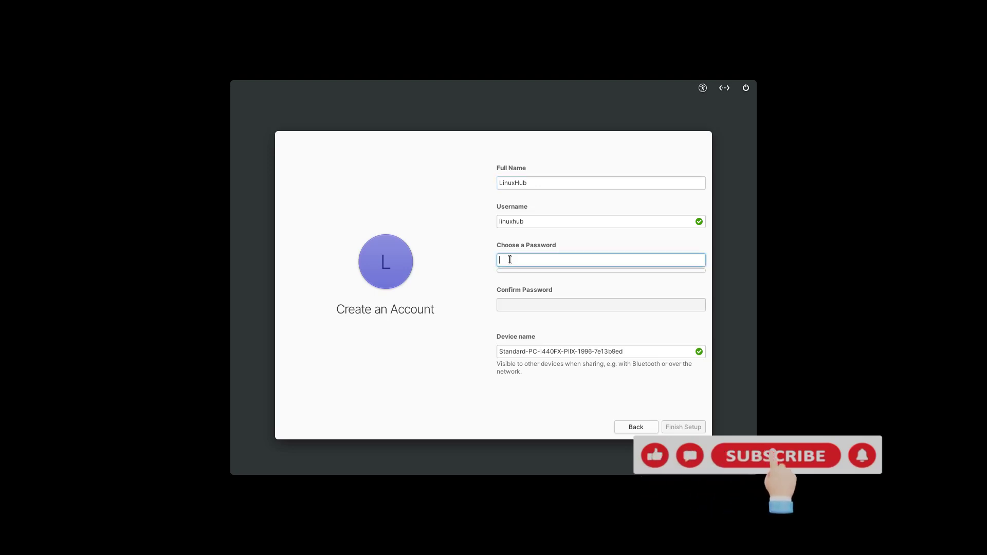
{"action": "type", "text": "12"}
{"action": "key", "text": "Tab"}
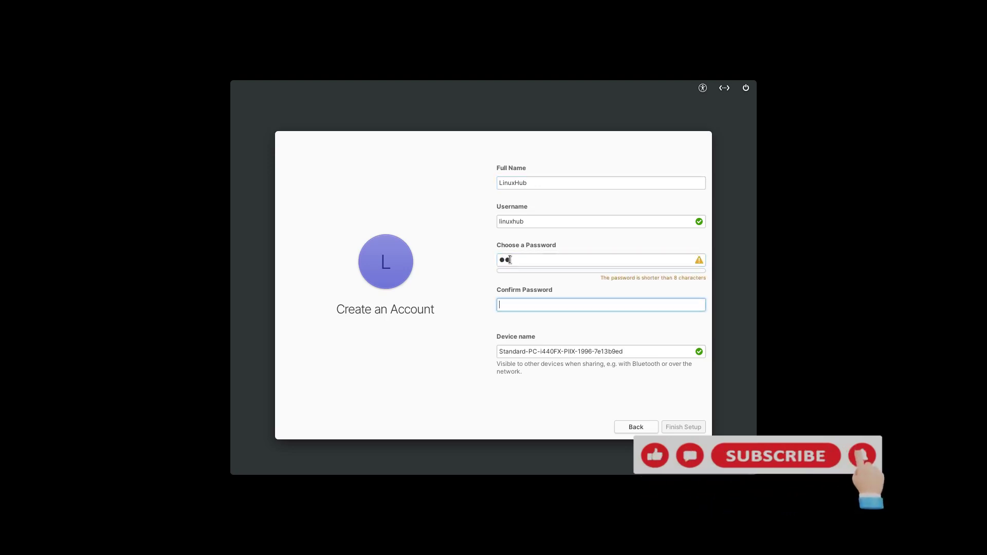
{"action": "type", "text": "12"}
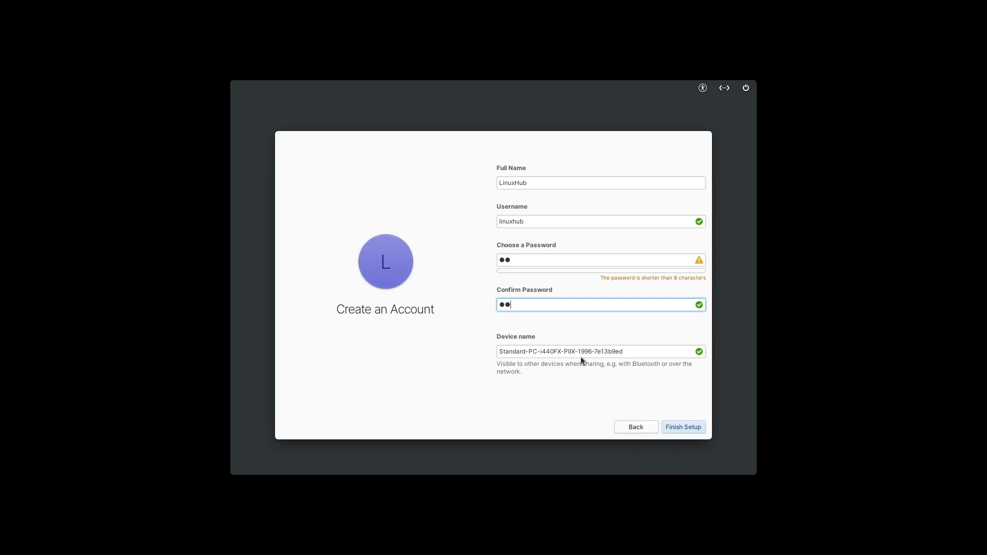
{"action": "left_click", "coordinate": [686, 430]}
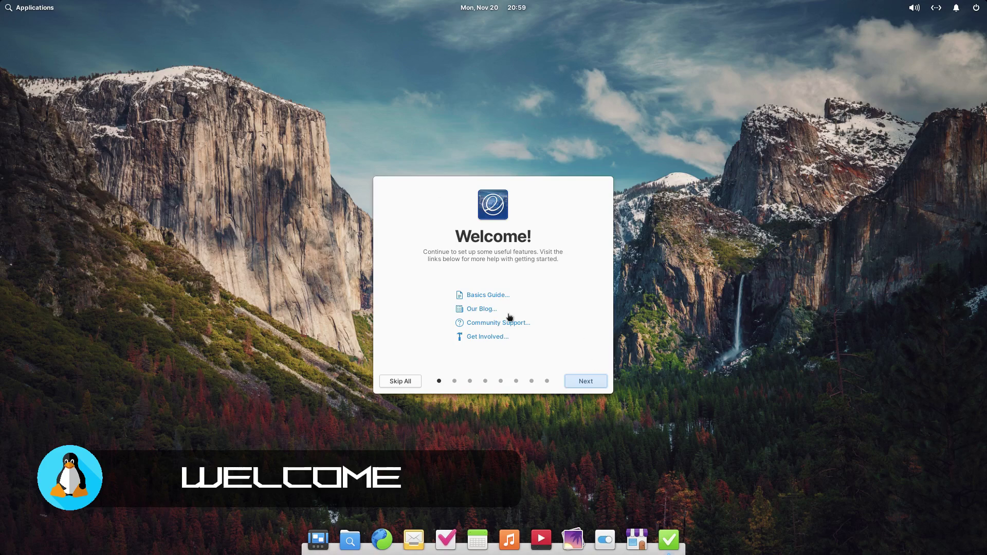
Pick the Dark style and pink accent after briefly trying Sunset to Sunrise and multicolour.
{"action": "left_click", "coordinate": [591, 380]}
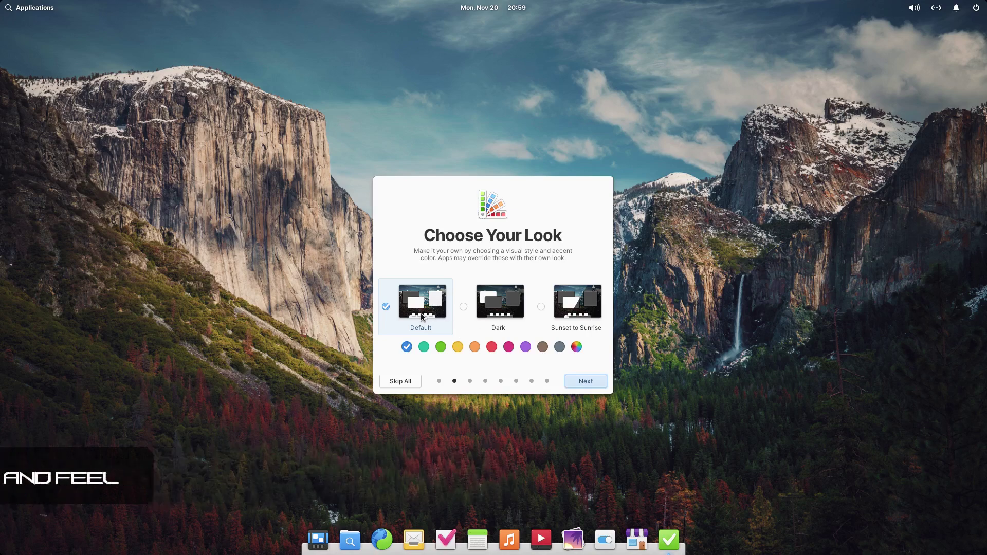
{"action": "left_click", "coordinate": [496, 306]}
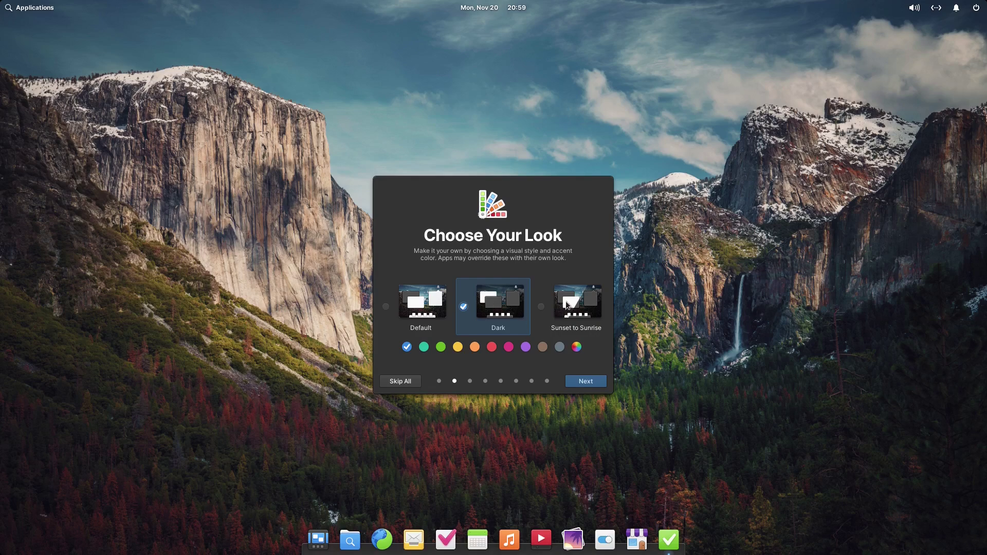
{"action": "left_click", "coordinate": [568, 306]}
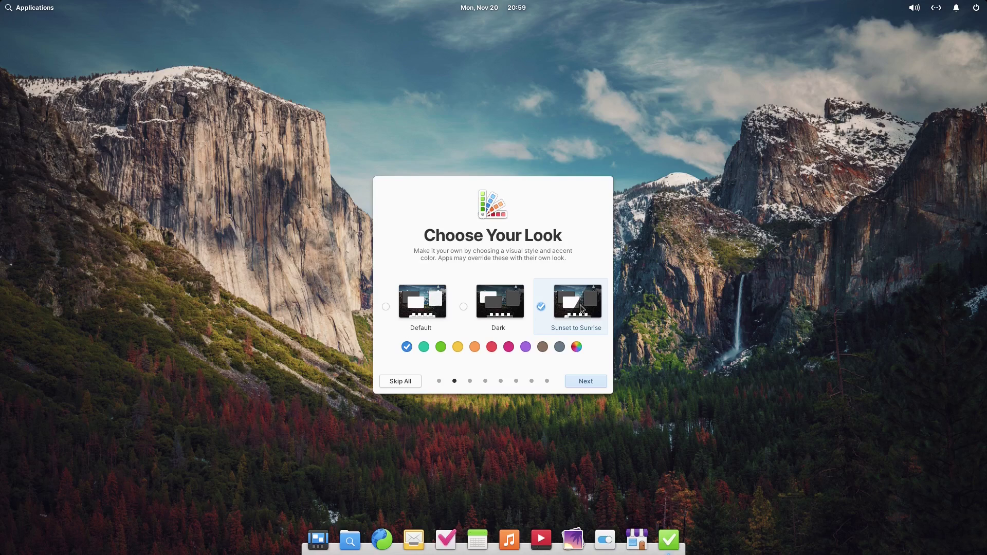
{"action": "left_click", "coordinate": [494, 302]}
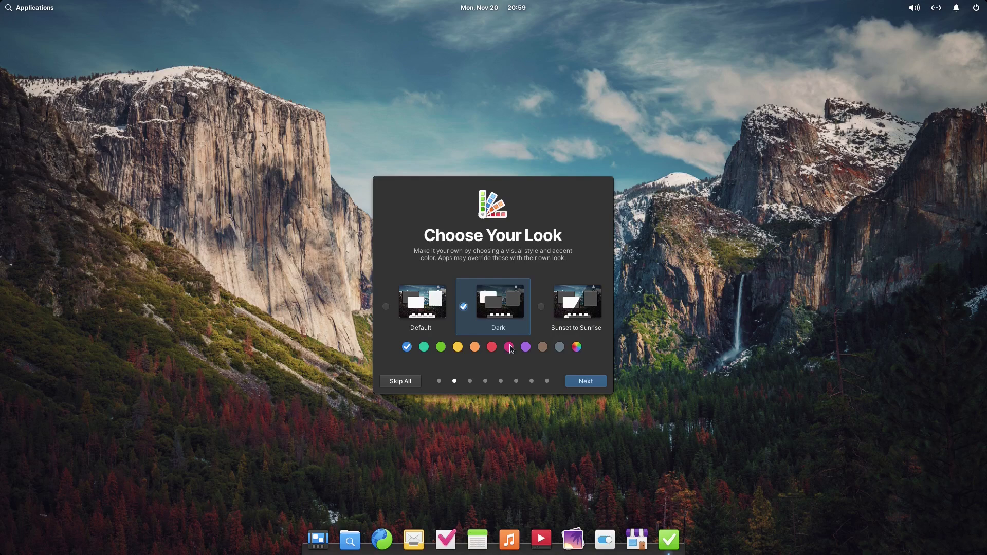
{"action": "left_click", "coordinate": [509, 347]}
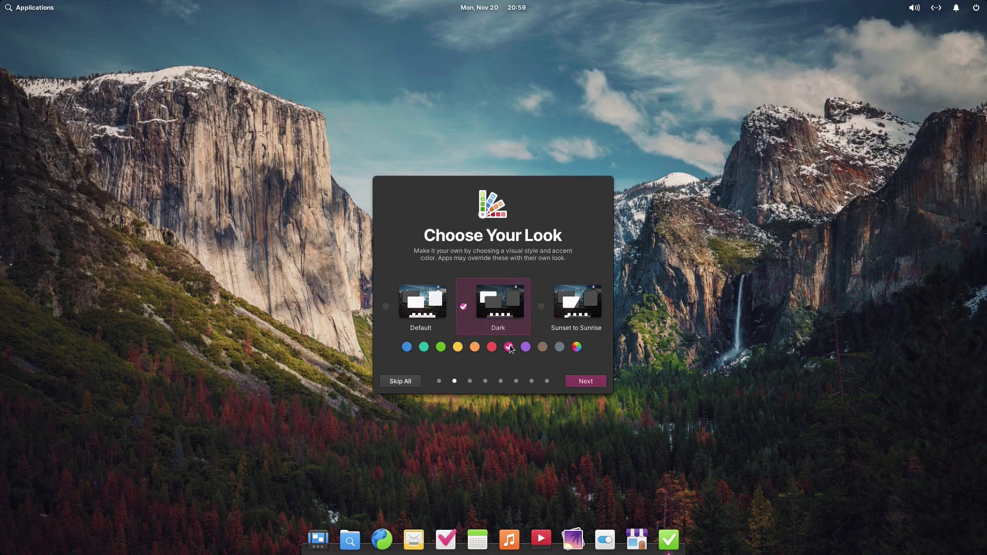
{"action": "left_click", "coordinate": [577, 348]}
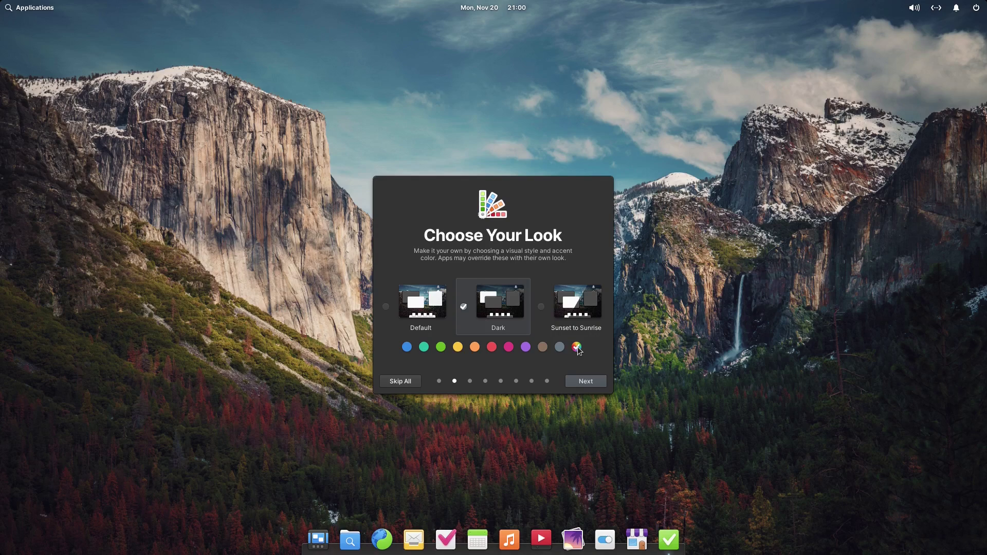
{"action": "left_click", "coordinate": [508, 347]}
{"action": "left_click", "coordinate": [584, 383]}
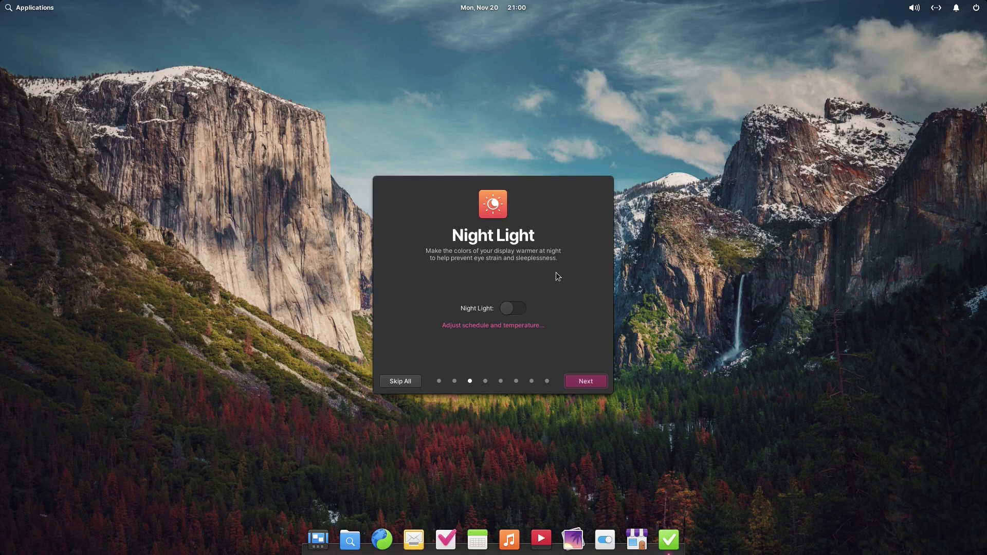
Enable Night Light, keep housekeeping defaults, skip online accounts, leave automatic updates off, and get started.
{"action": "left_click", "coordinate": [524, 308]}
{"action": "left_click", "coordinate": [575, 382]}
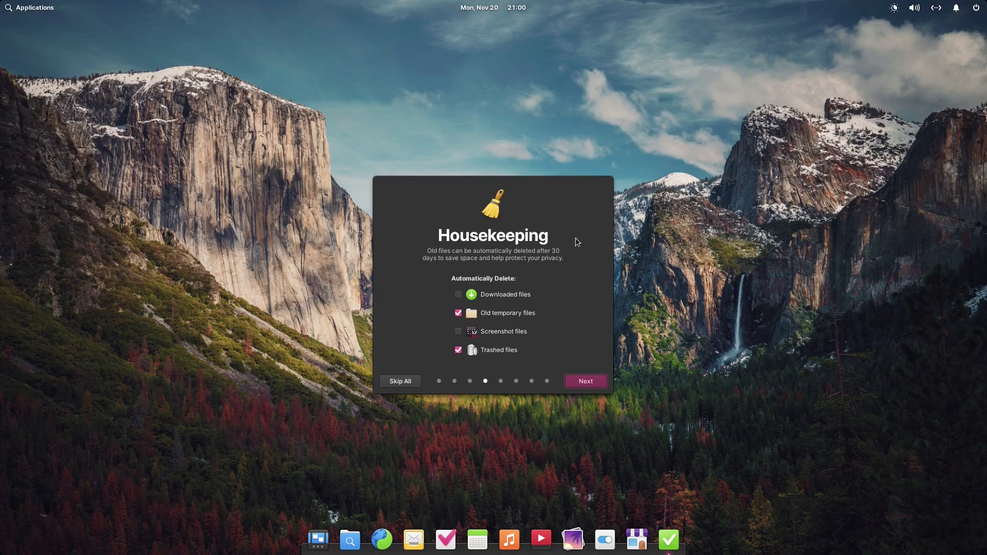
{"action": "left_click", "coordinate": [581, 381]}
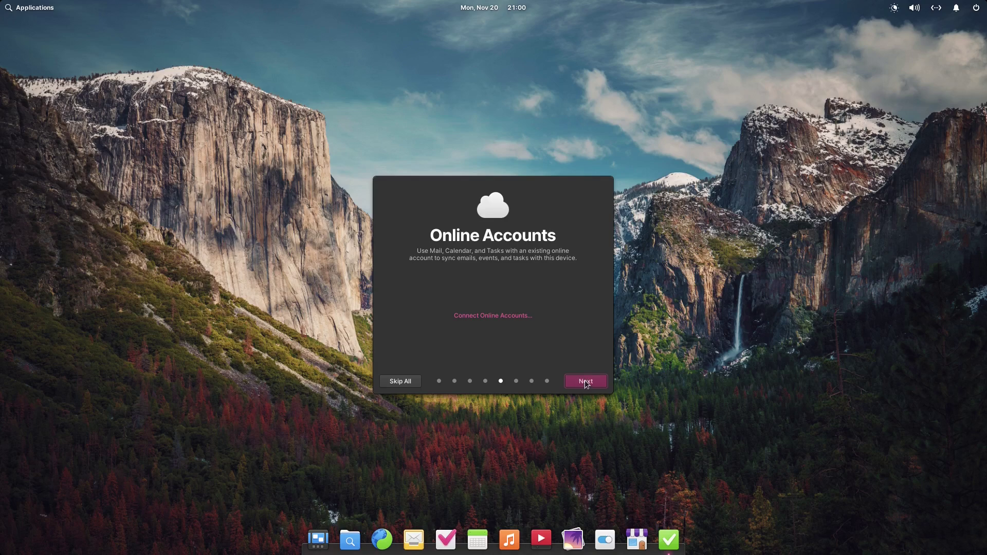
{"action": "left_click", "coordinate": [585, 383]}
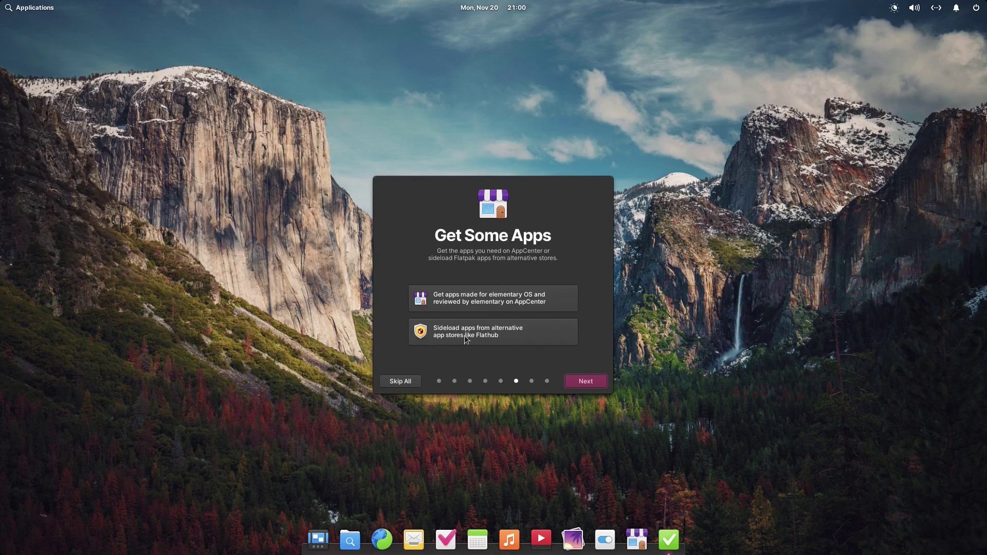
{"action": "left_click", "coordinate": [581, 381]}
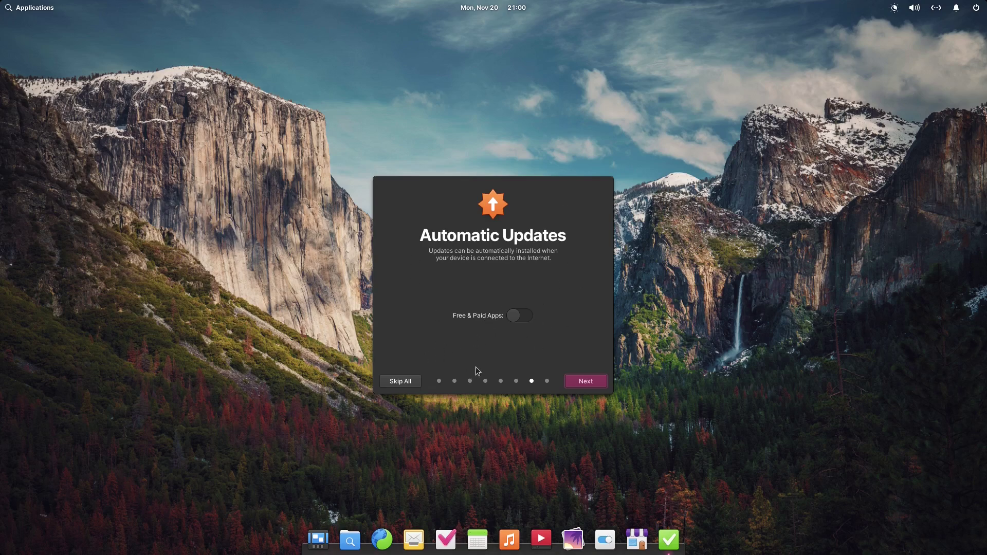
{"action": "left_click", "coordinate": [586, 381]}
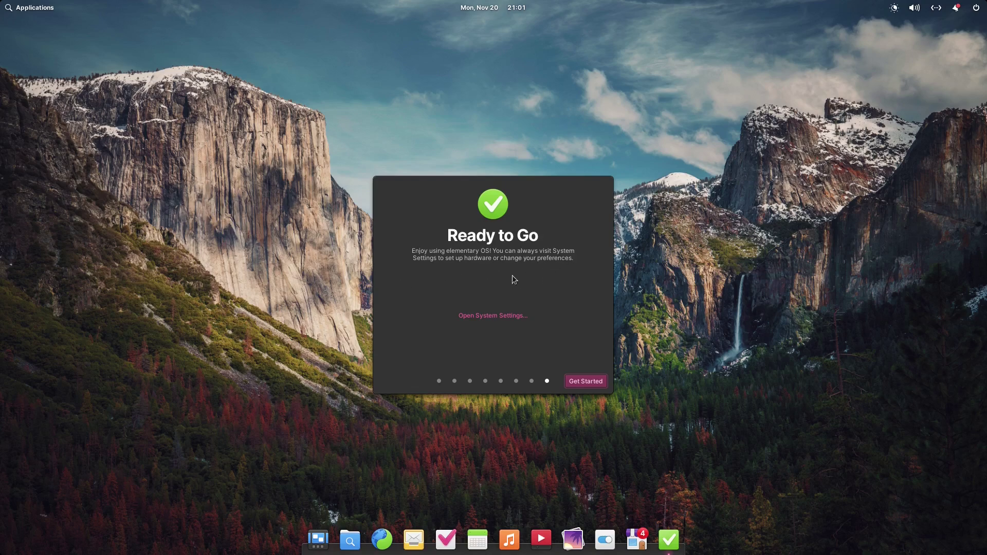
{"action": "left_click", "coordinate": [588, 379]}
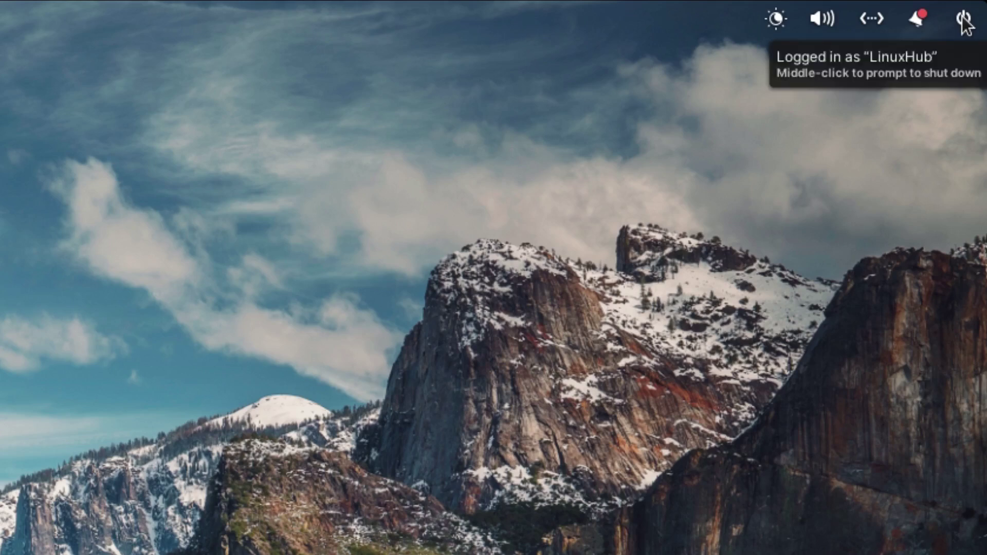
Inspect the session, notifications, network and sound panels in the top bar, ending on Night Light.
{"action": "left_click", "coordinate": [966, 18]}
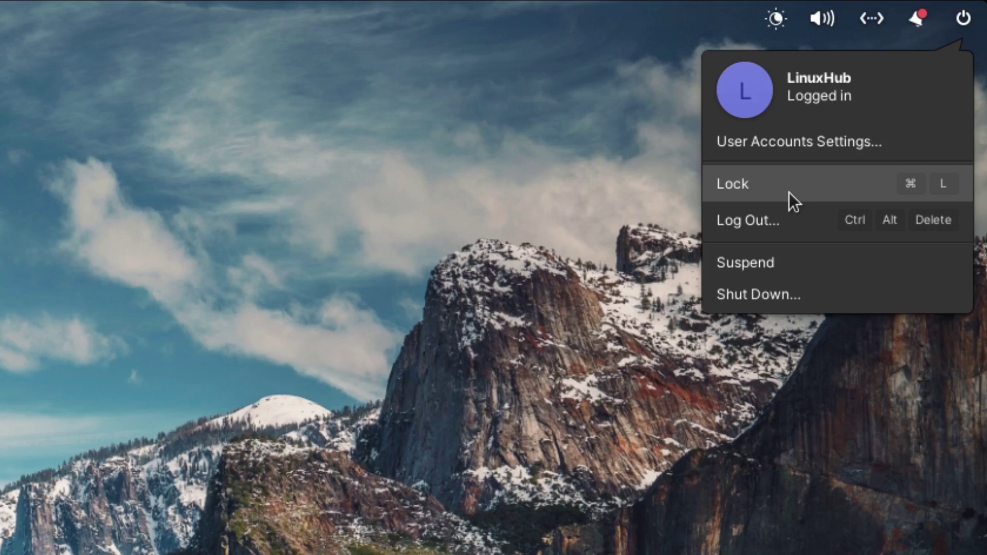
{"action": "left_click", "coordinate": [916, 20]}
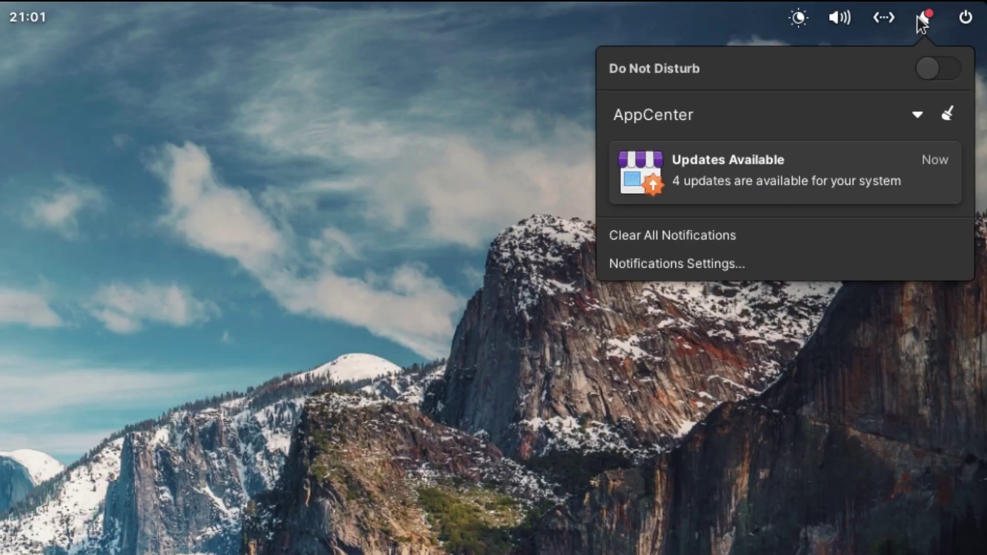
{"action": "left_click", "coordinate": [887, 19]}
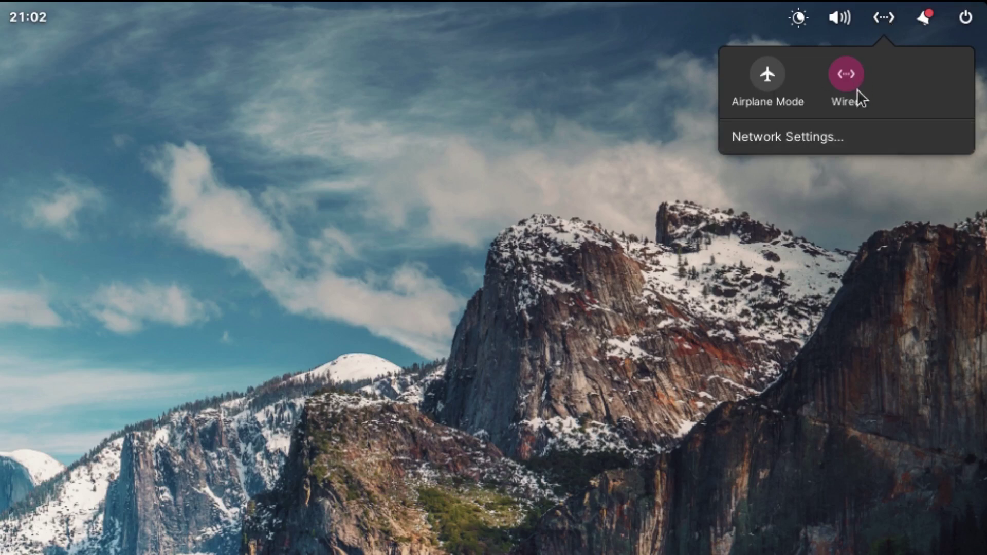
{"action": "left_click", "coordinate": [842, 16]}
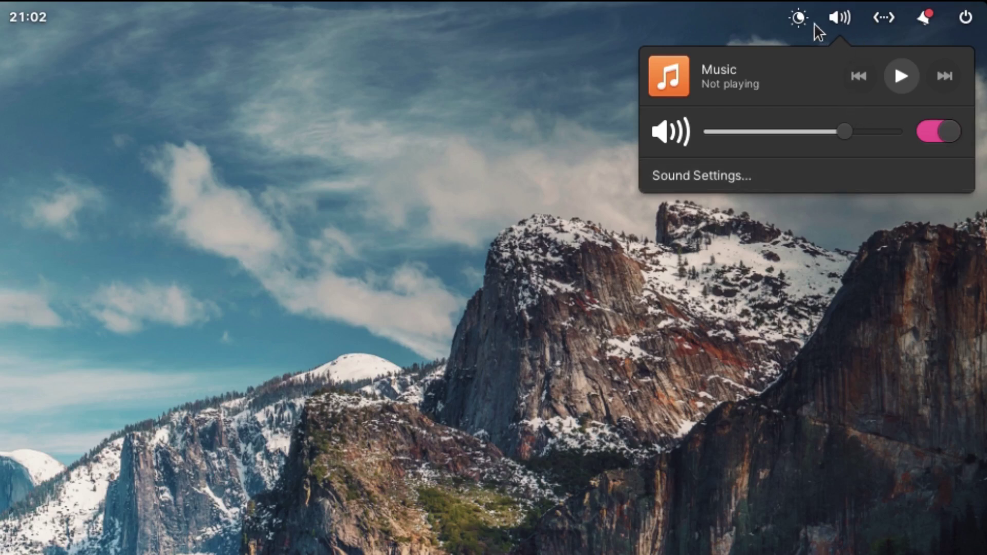
{"action": "mouse_move", "coordinate": [814, 24]}
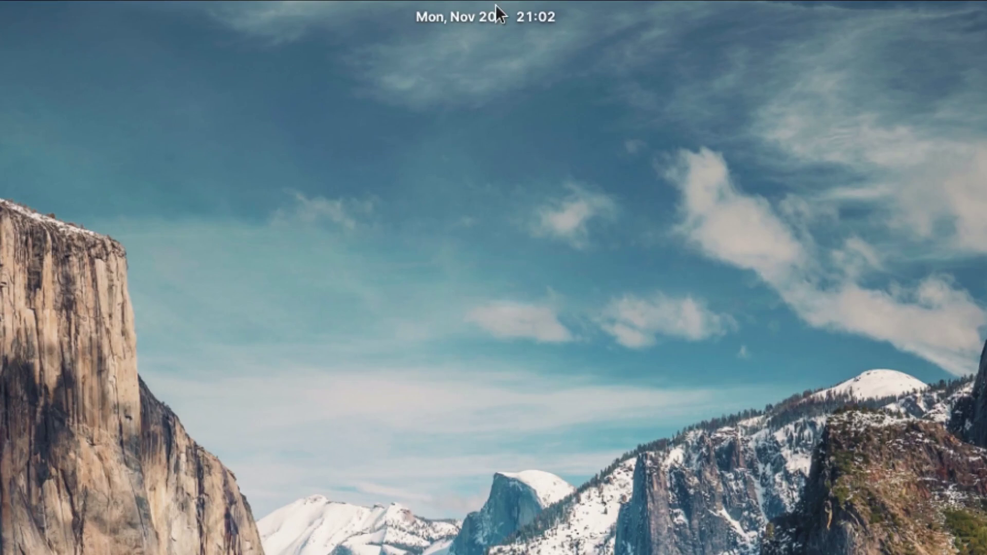
View this month's calendar, then search the applications launcher for gimp and clear the search.
{"action": "left_click", "coordinate": [491, 6]}
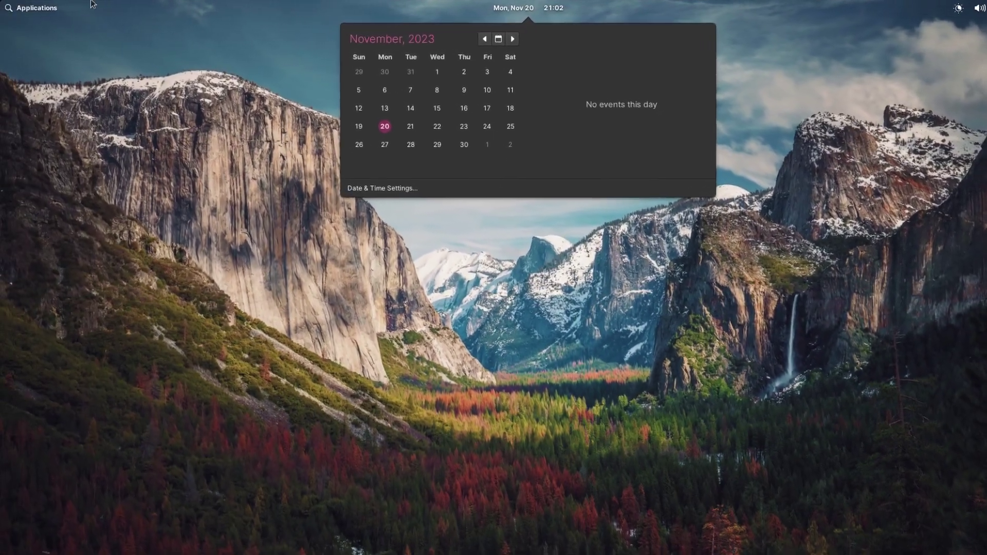
{"action": "left_click", "coordinate": [9, 6]}
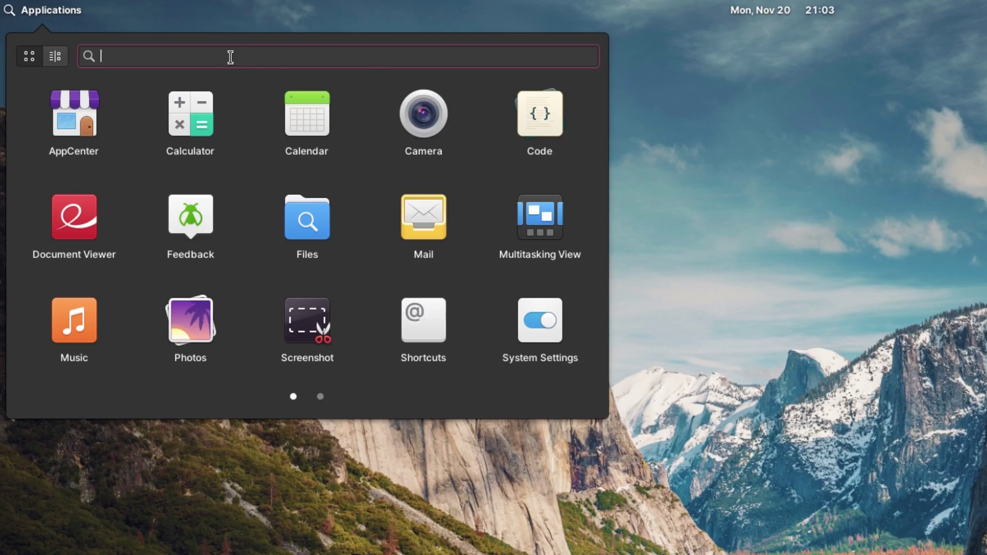
{"action": "type", "text": "gimp"}
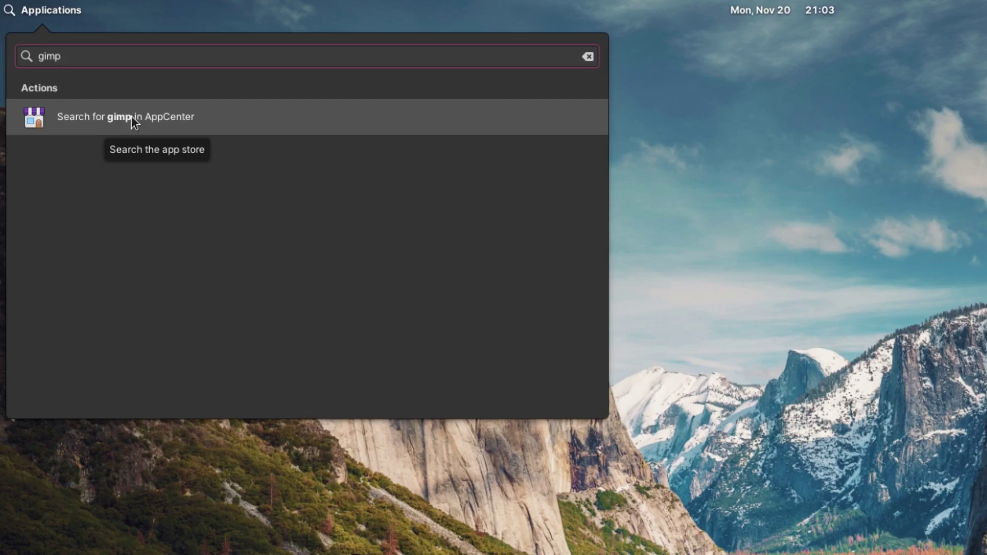
{"action": "key", "text": "BackSpace"}
{"action": "key", "text": "BackSpace"}
{"action": "key", "text": "BackSpace"}
{"action": "key", "text": "BackSpace"}
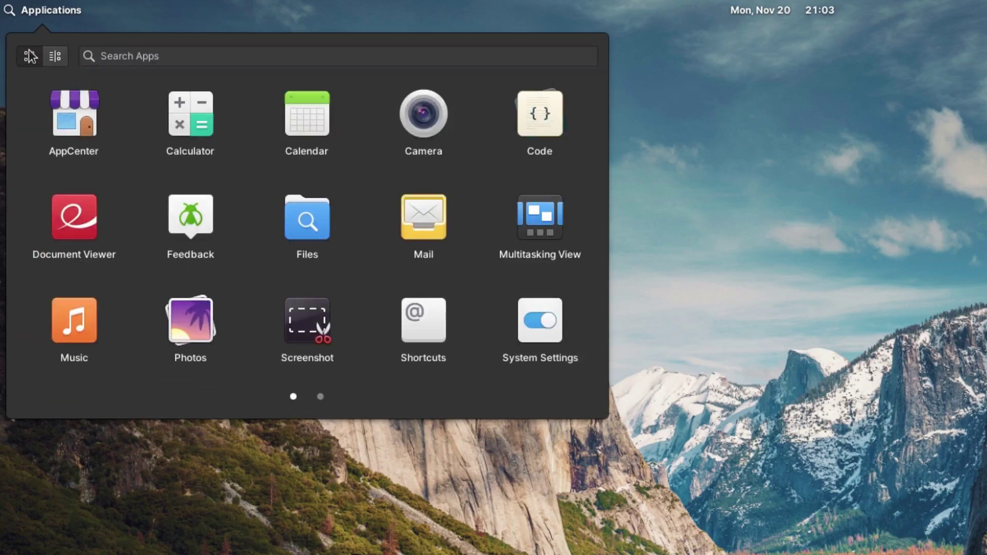
Browse app categories Graphics, Internet, Office, Programming, Sound & Video and System Tools.
{"action": "left_click", "coordinate": [54, 58]}
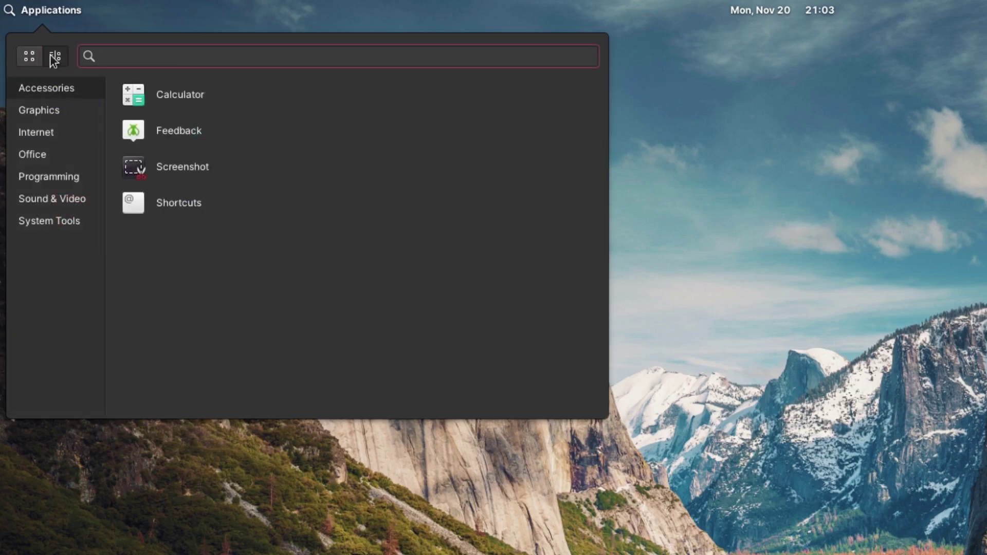
{"action": "left_click", "coordinate": [26, 109]}
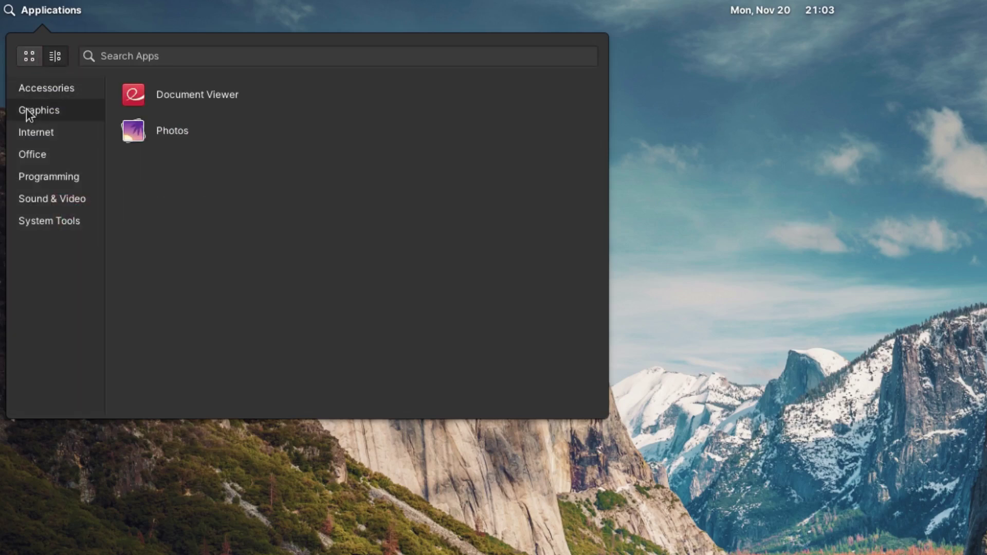
{"action": "left_click", "coordinate": [49, 136]}
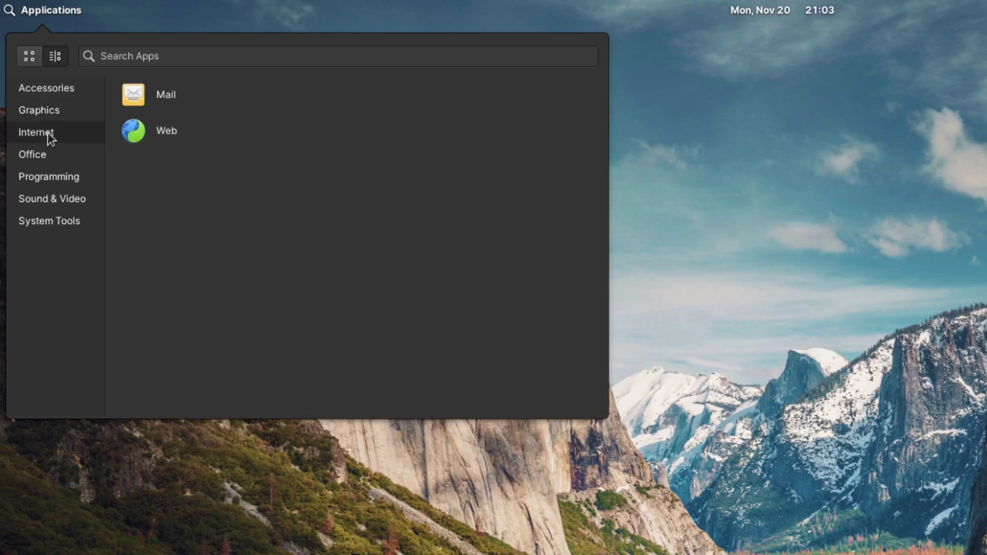
{"action": "left_click", "coordinate": [47, 153]}
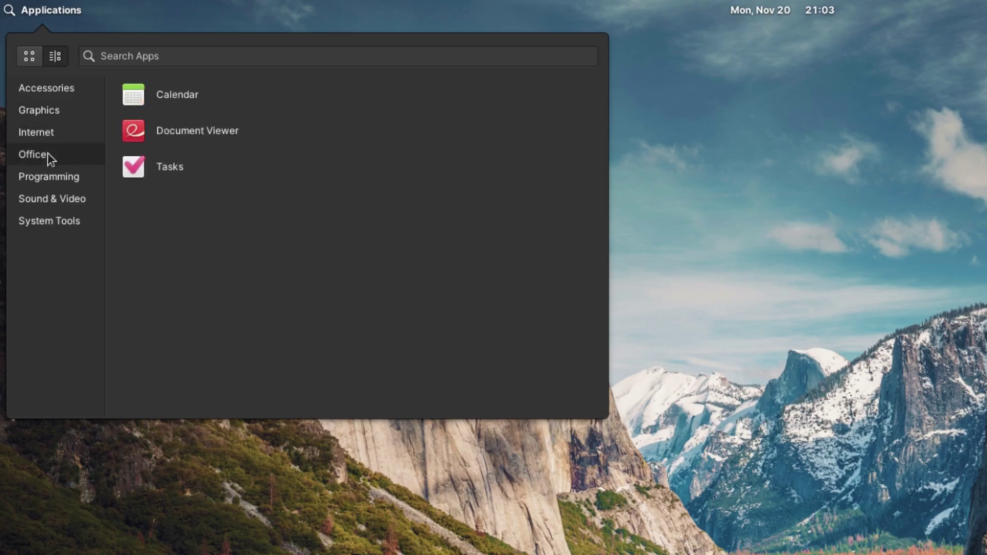
{"action": "left_click", "coordinate": [52, 182]}
{"action": "left_click", "coordinate": [69, 198]}
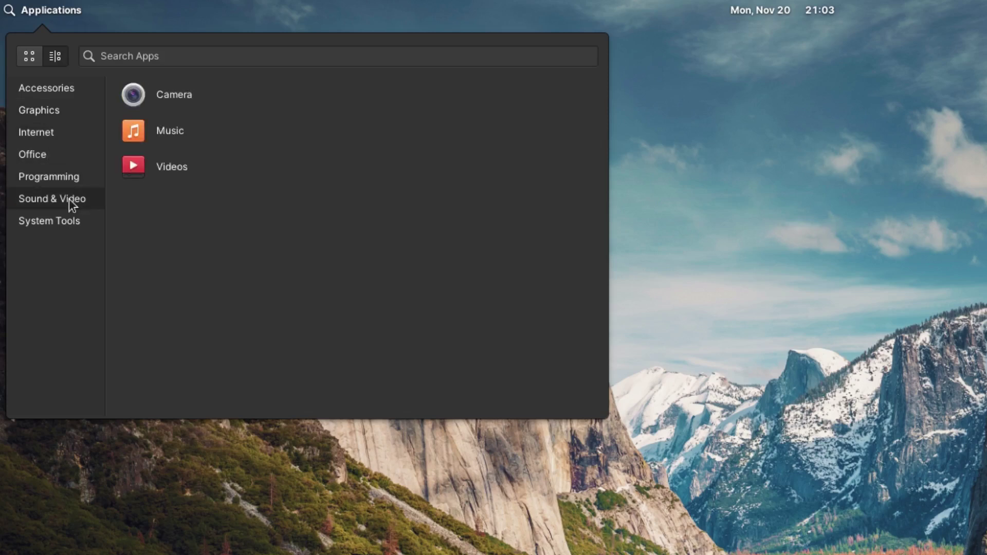
{"action": "left_click", "coordinate": [58, 220]}
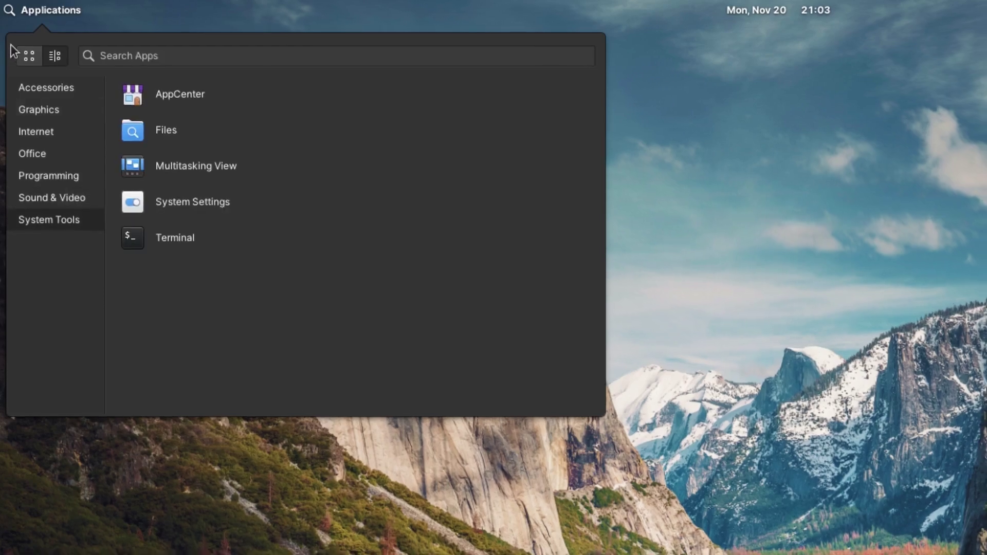
{"action": "left_click", "coordinate": [30, 55]}
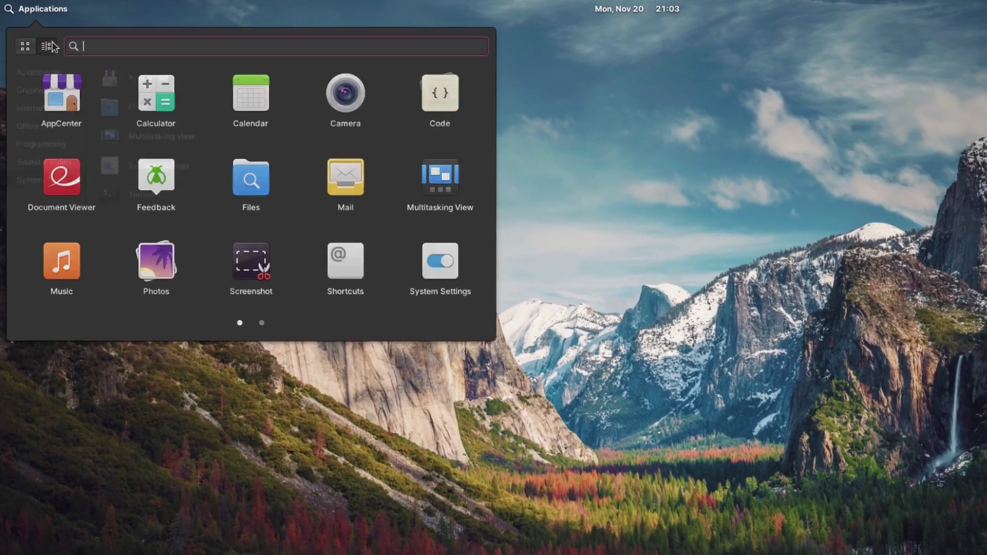
{"action": "left_click", "coordinate": [49, 48]}
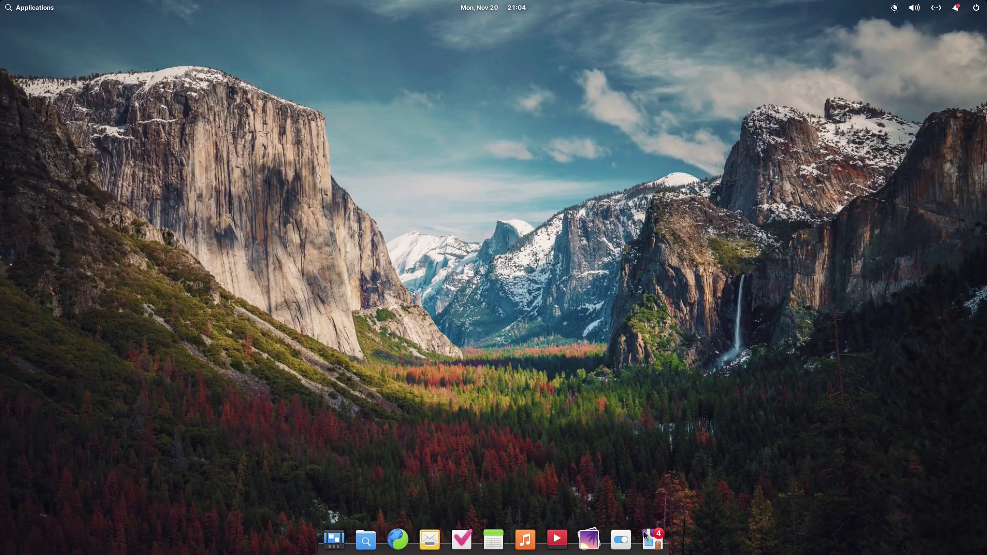
Launch AppCenter from the dock.
{"action": "left_click", "coordinate": [651, 538]}
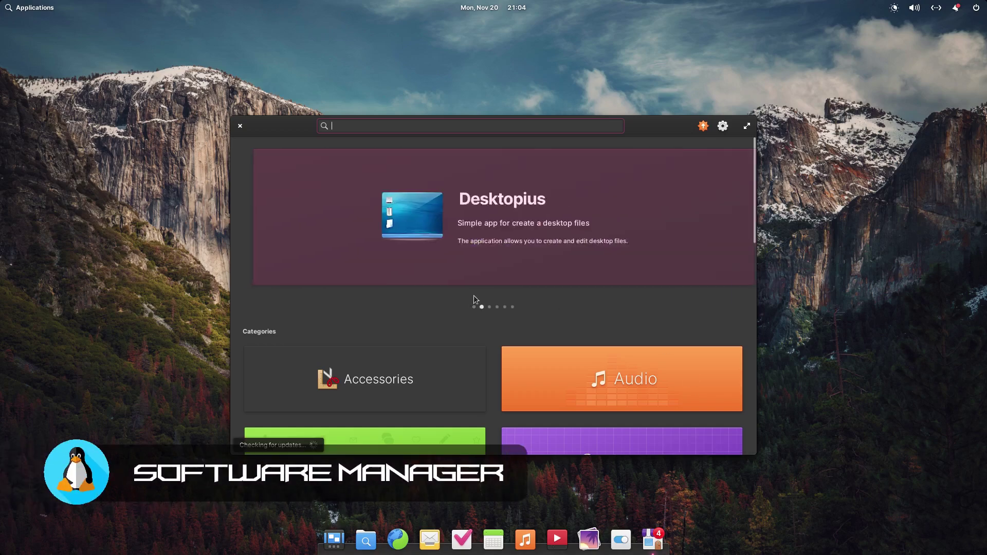
Maximize AppCenter, check the available updates, and close it.
{"action": "double_click", "coordinate": [661, 124]}
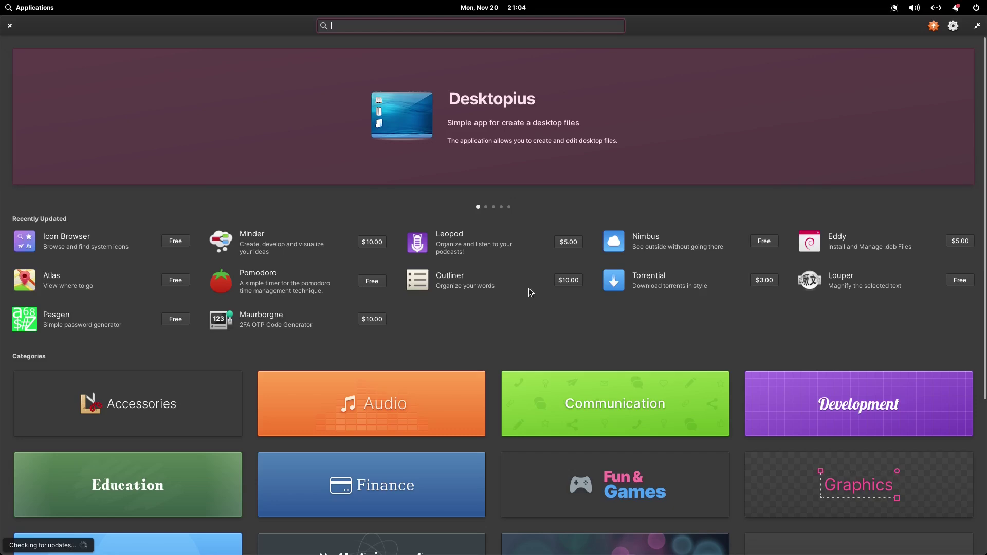
{"action": "left_click", "coordinate": [954, 25]}
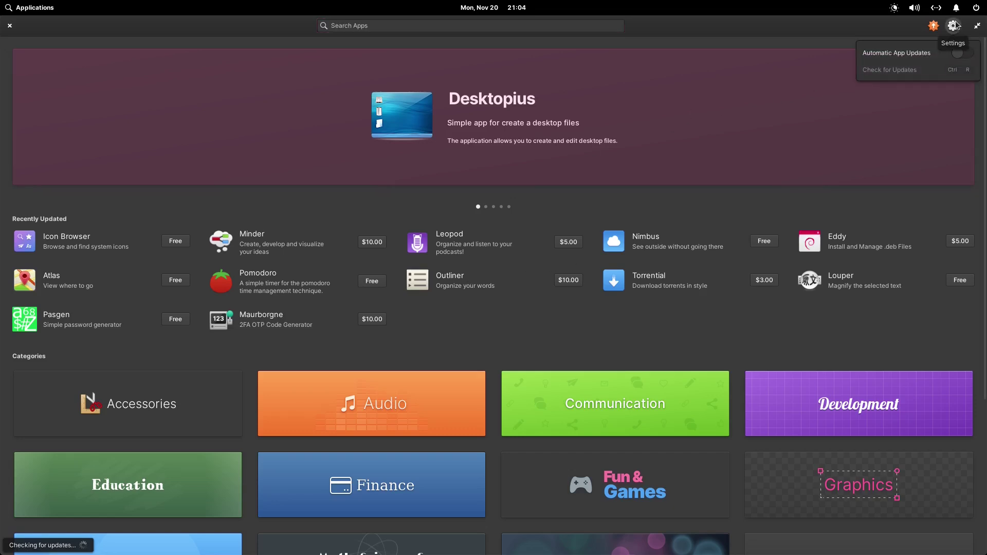
{"action": "left_click", "coordinate": [956, 25]}
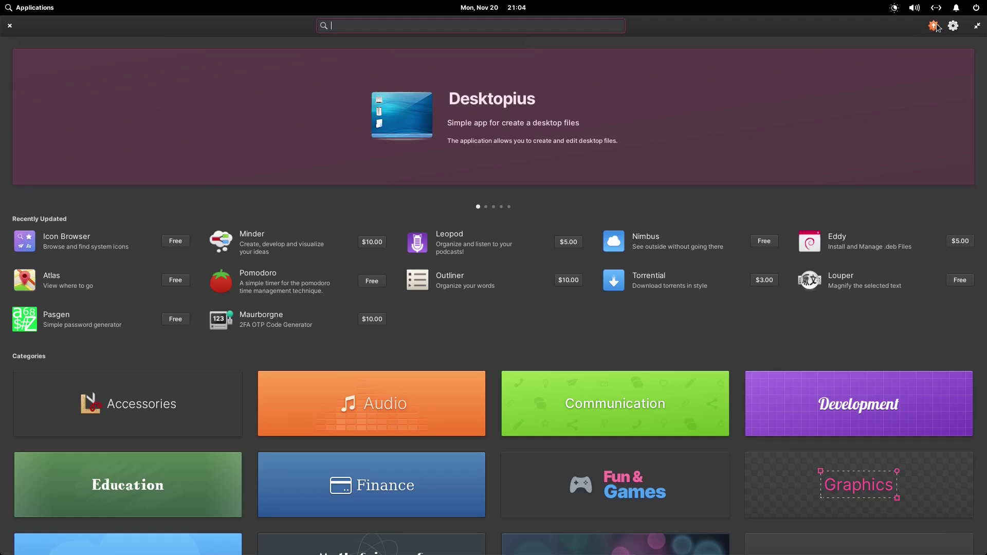
{"action": "left_click", "coordinate": [933, 26]}
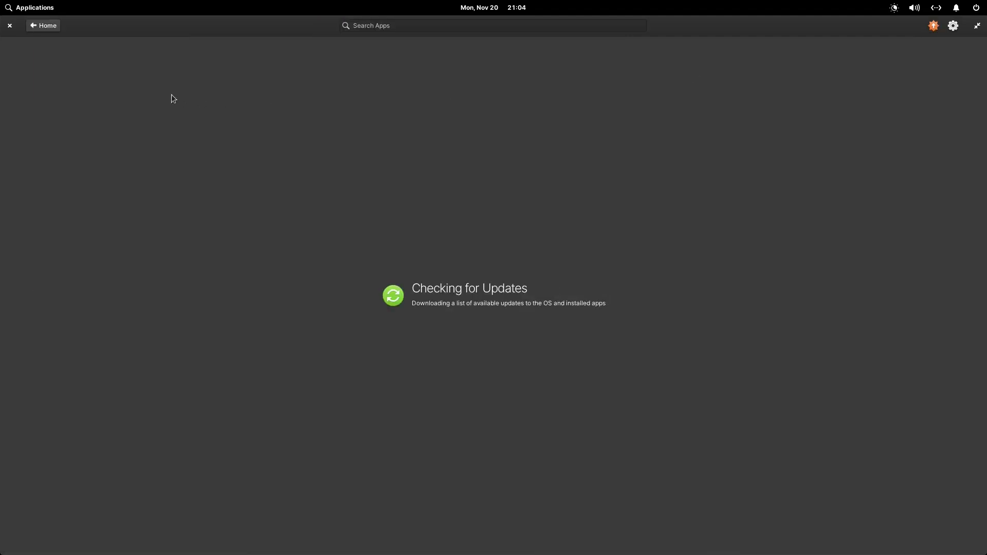
{"action": "left_click", "coordinate": [10, 26]}
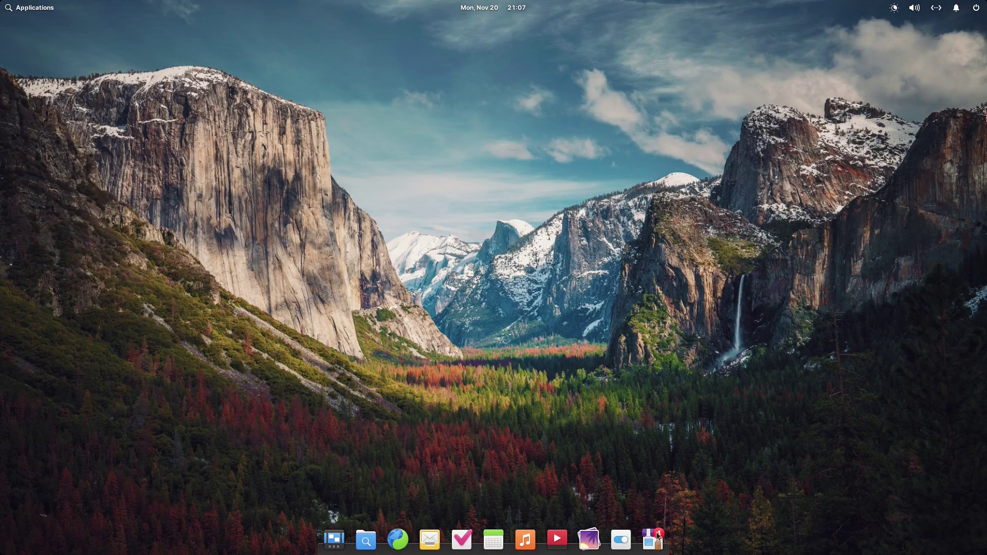
Open Terminal and install GIMP with 'sudo apt install gimp -y'.
{"action": "left_click", "coordinate": [5, 11]}
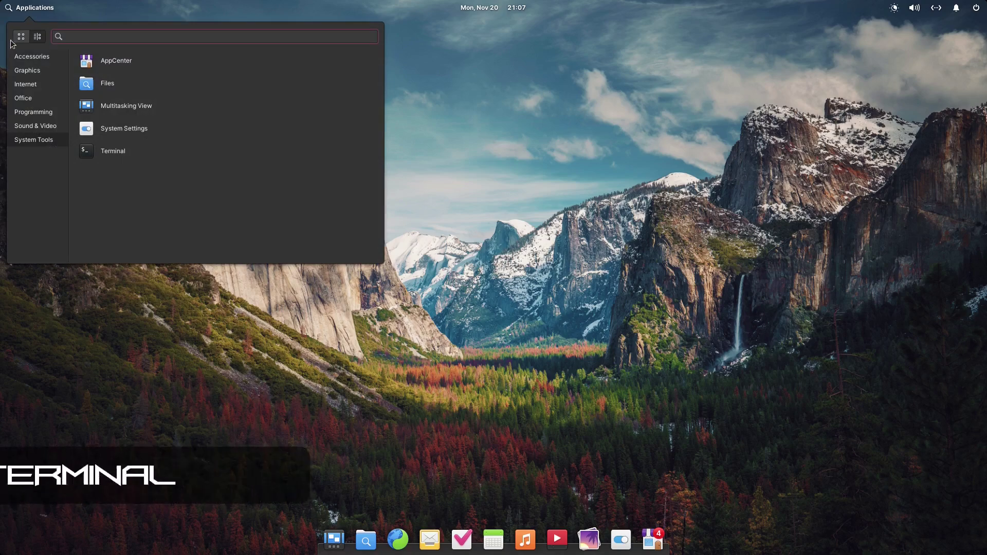
{"action": "left_click", "coordinate": [100, 152]}
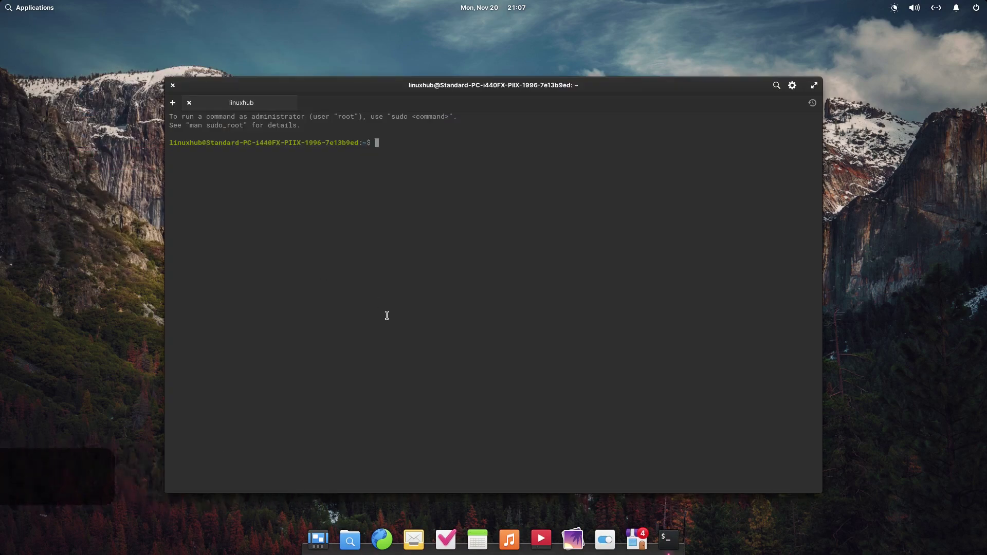
{"action": "type", "text": "sudo apt install gimp"}
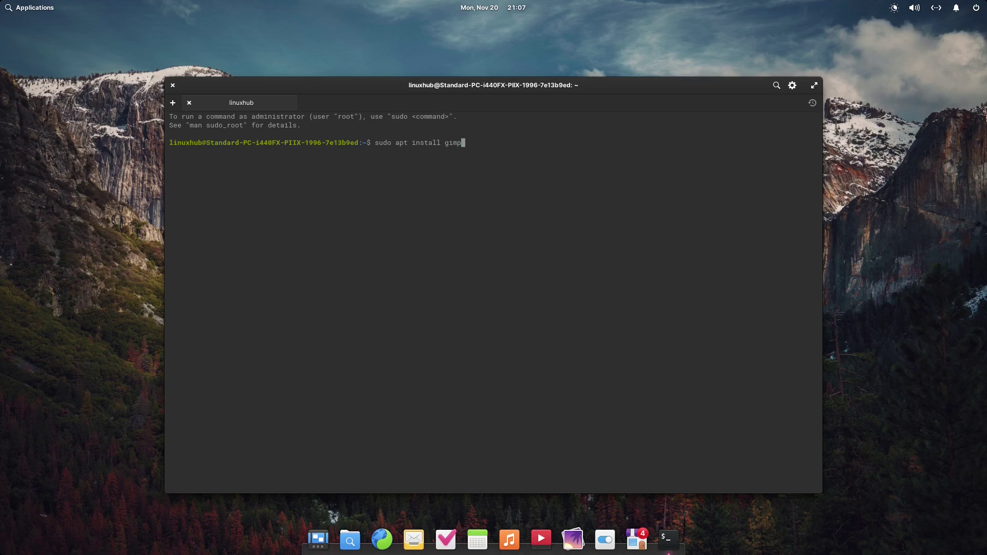
{"action": "type", "text": " -y"}
{"action": "key", "text": "Return"}
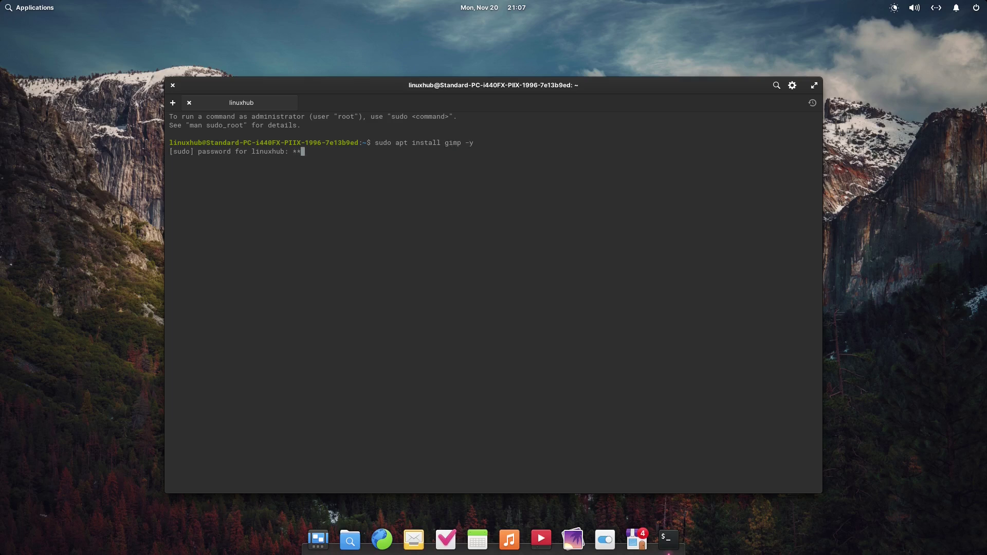
{"action": "key", "text": "Return"}
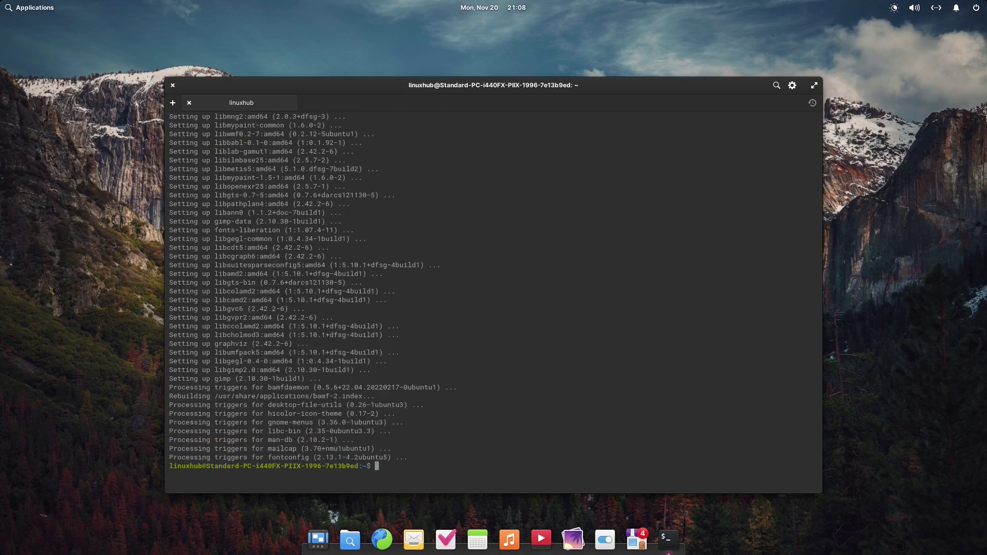
Edit the recalled command to install libreoffice, htop and neofetch instead, and run it.
{"action": "key", "text": "Up"}
{"action": "key", "text": "BackSpace"}
{"action": "key", "text": "BackSpace"}
{"action": "key", "text": "BackSpace"}
{"action": "type", "text": "libreoff"}
{"action": "type", "text": "ice ht"}
{"action": "type", "text": "op neof"}
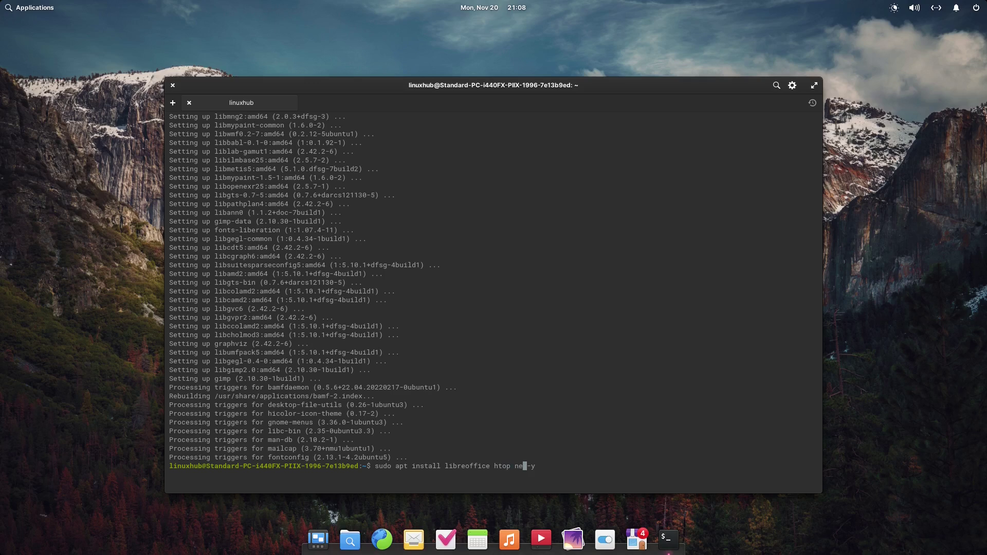
{"action": "type", "text": "etch"}
{"action": "key", "text": "Return"}
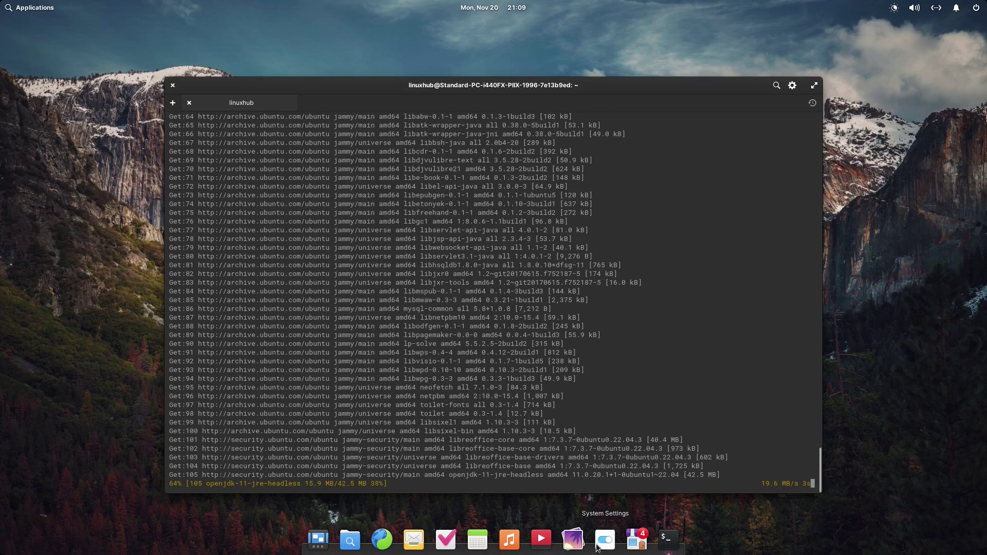
Open System Settings from the dock and restore it to a normal-sized window.
{"action": "left_click", "coordinate": [600, 541]}
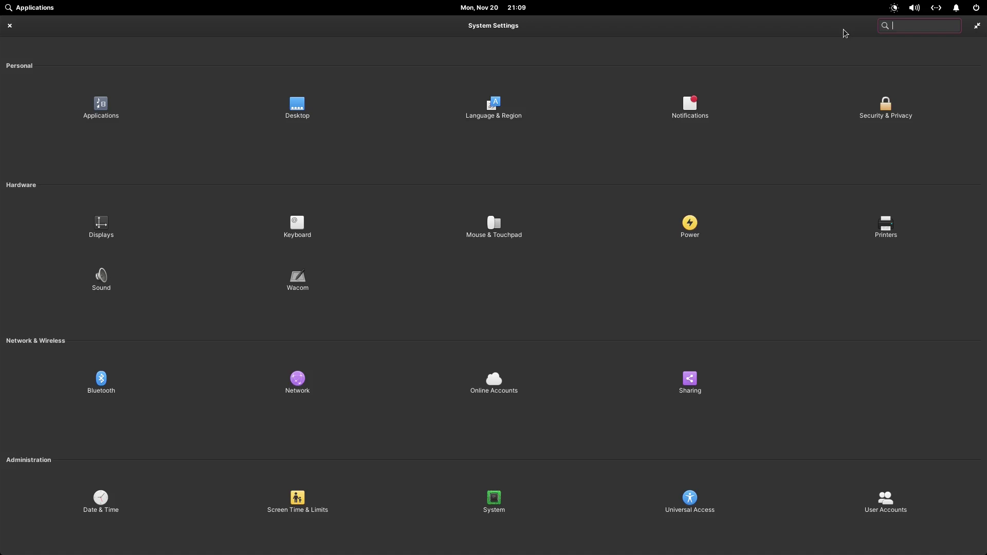
{"action": "left_click", "coordinate": [976, 28]}
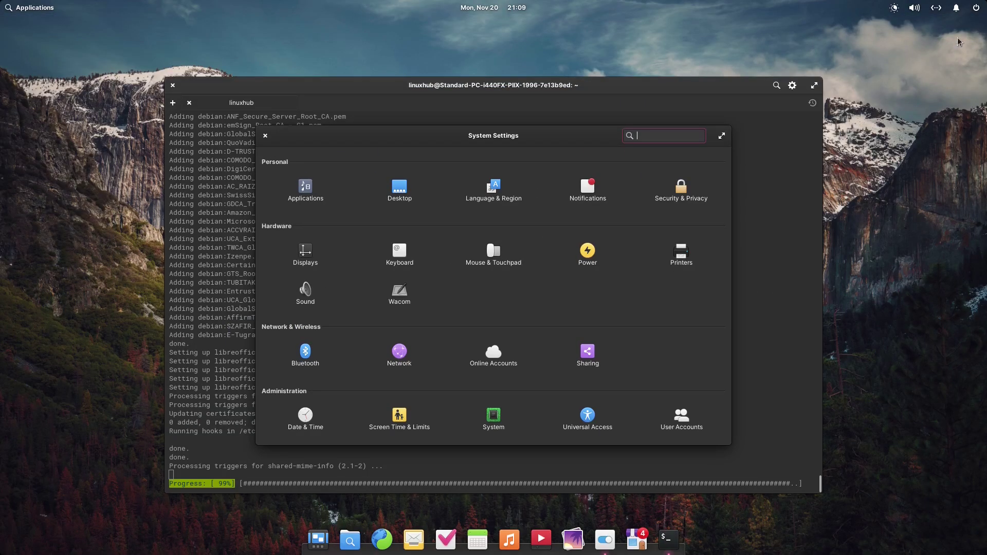
Close System Settings and briefly check Terminal's appearance options popover.
{"action": "left_click", "coordinate": [264, 136]}
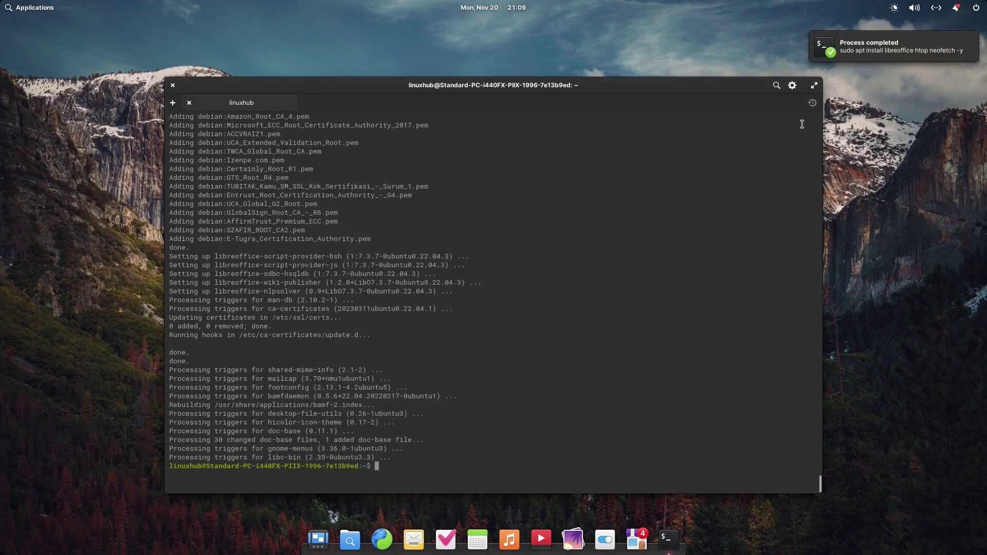
{"action": "left_click", "coordinate": [791, 87]}
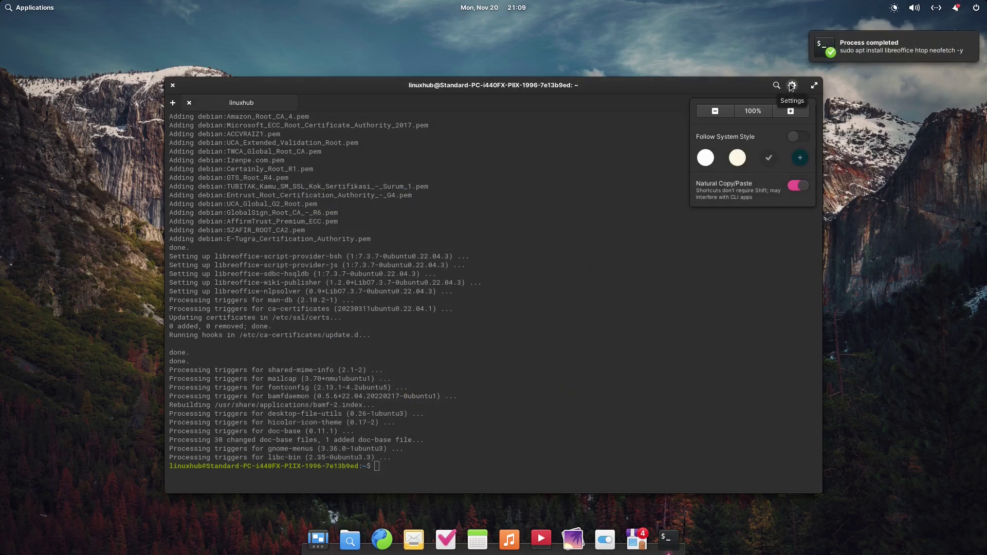
{"action": "left_click", "coordinate": [792, 87]}
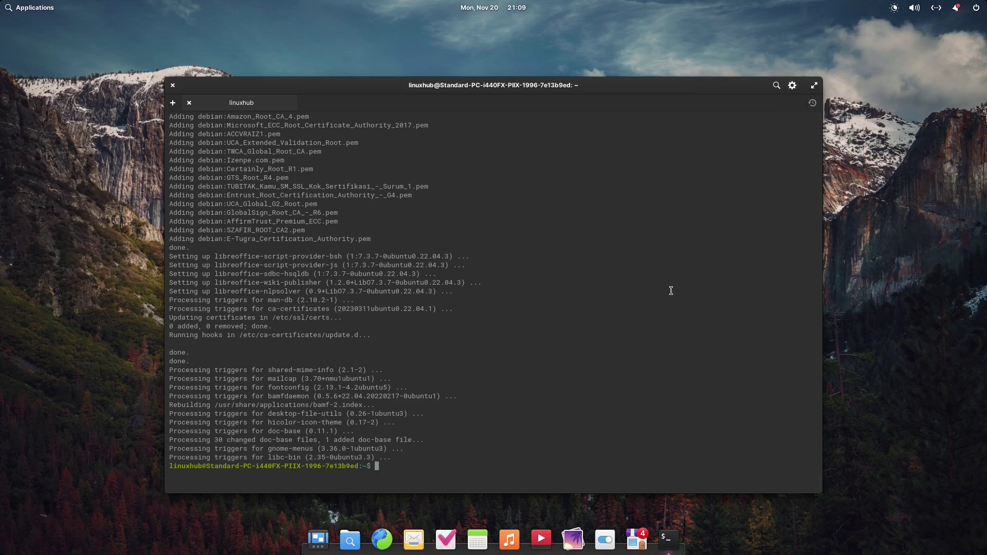
Launch Photos and toggle its window between maximized and normal size.
{"action": "left_click", "coordinate": [575, 538]}
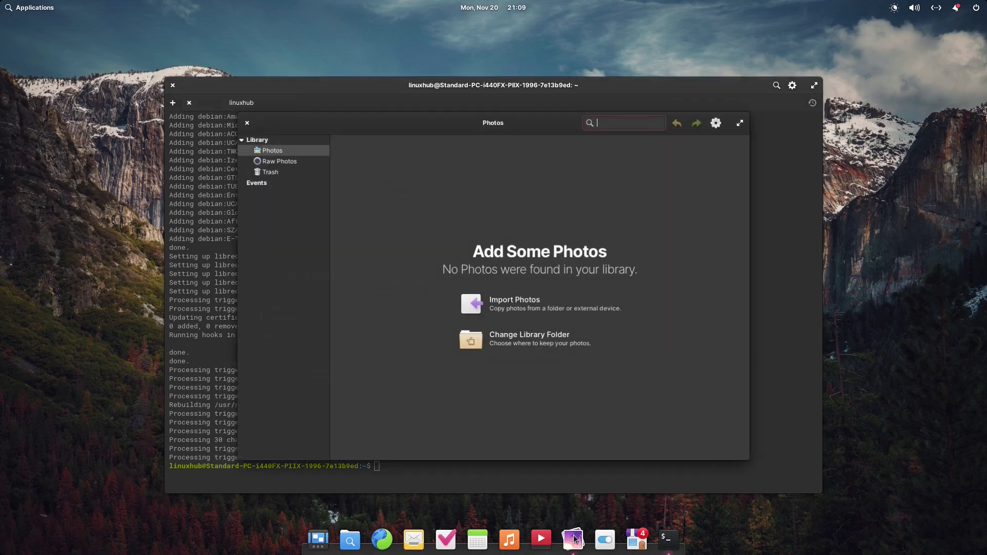
{"action": "double_click", "coordinate": [359, 115]}
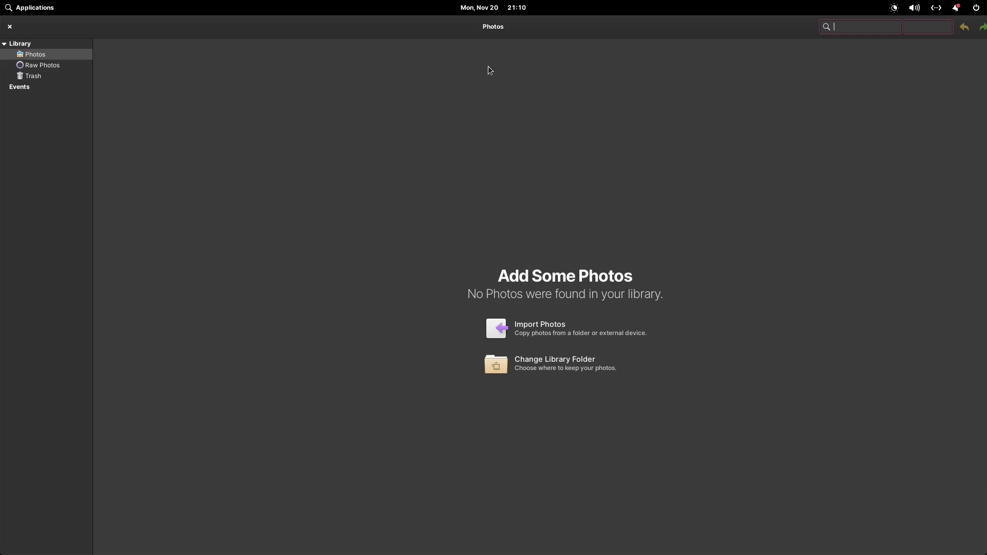
{"action": "double_click", "coordinate": [699, 23]}
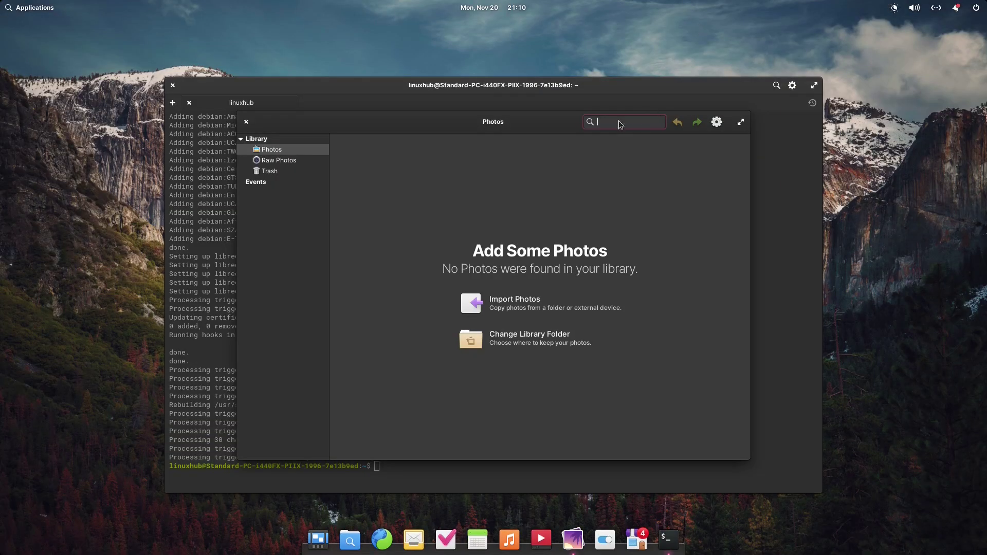
Review the Plugins and Library tabs of Photos preferences, then close them.
{"action": "left_click", "coordinate": [717, 126]}
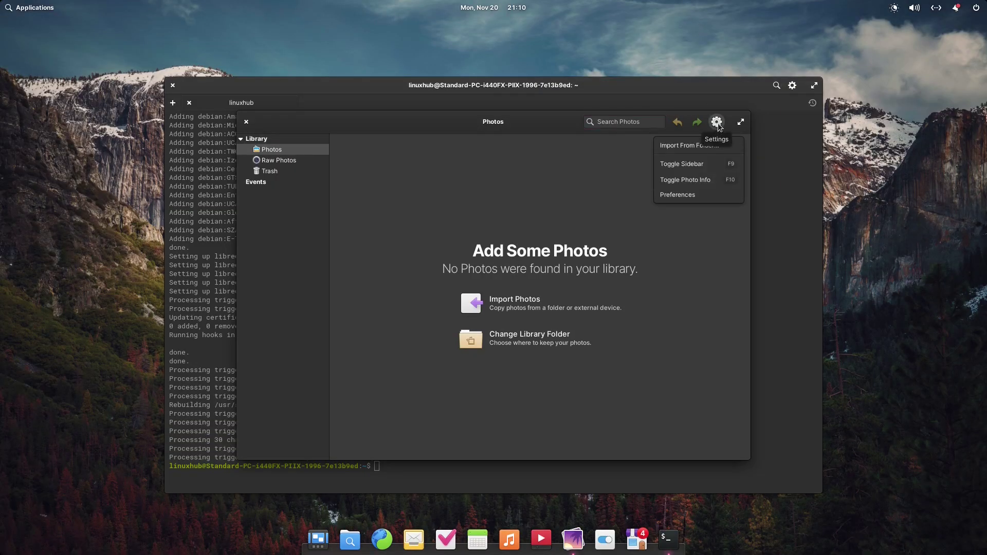
{"action": "left_click", "coordinate": [679, 196]}
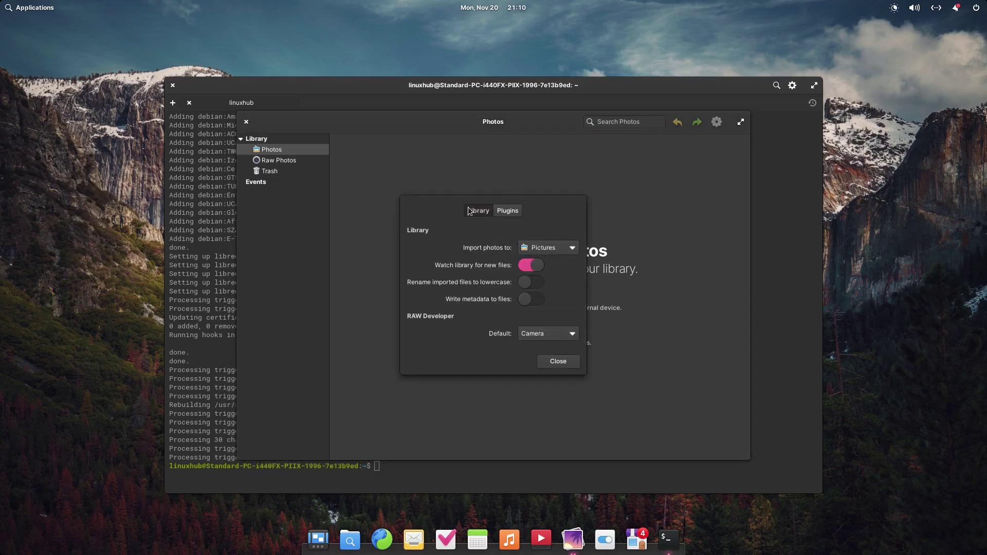
{"action": "left_click", "coordinate": [503, 215]}
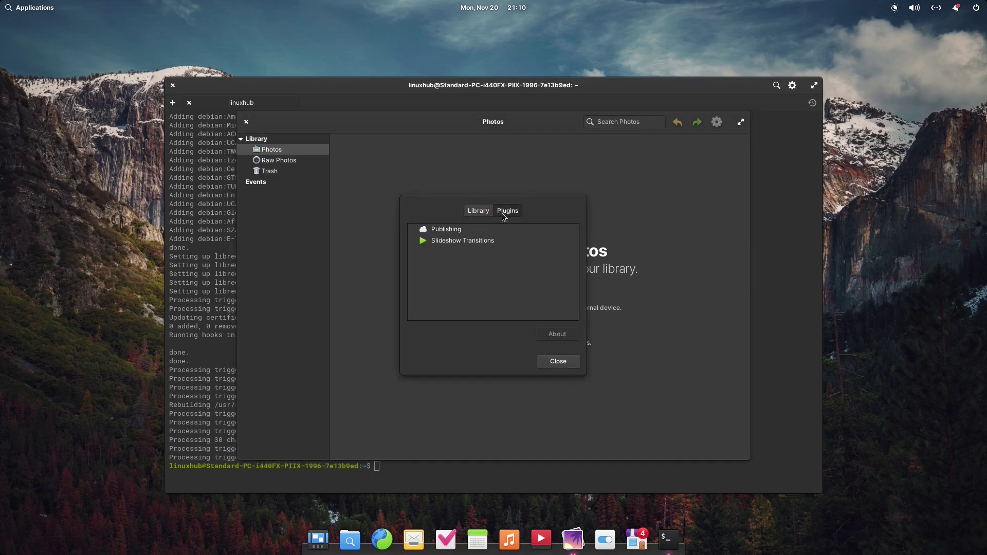
{"action": "left_click", "coordinate": [476, 214]}
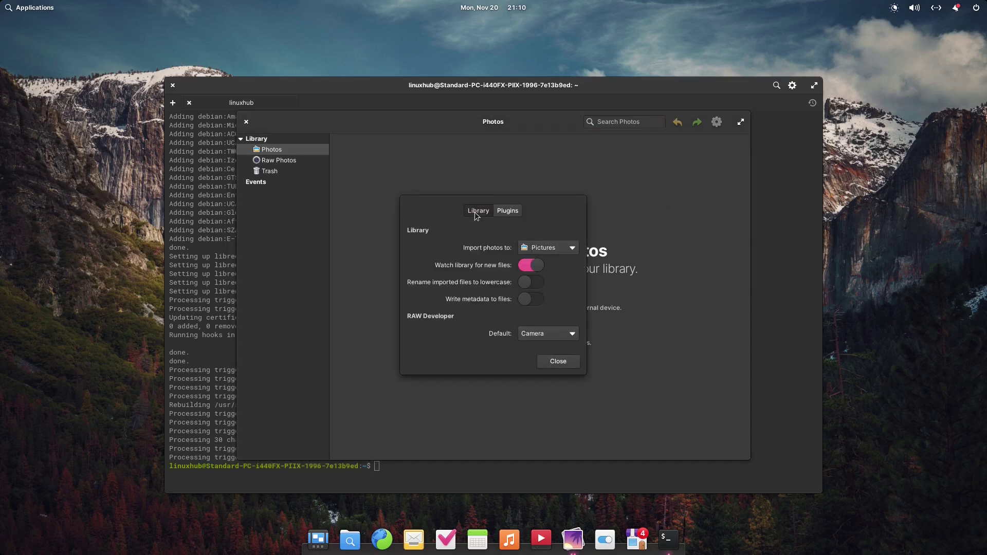
{"action": "left_click", "coordinate": [575, 361]}
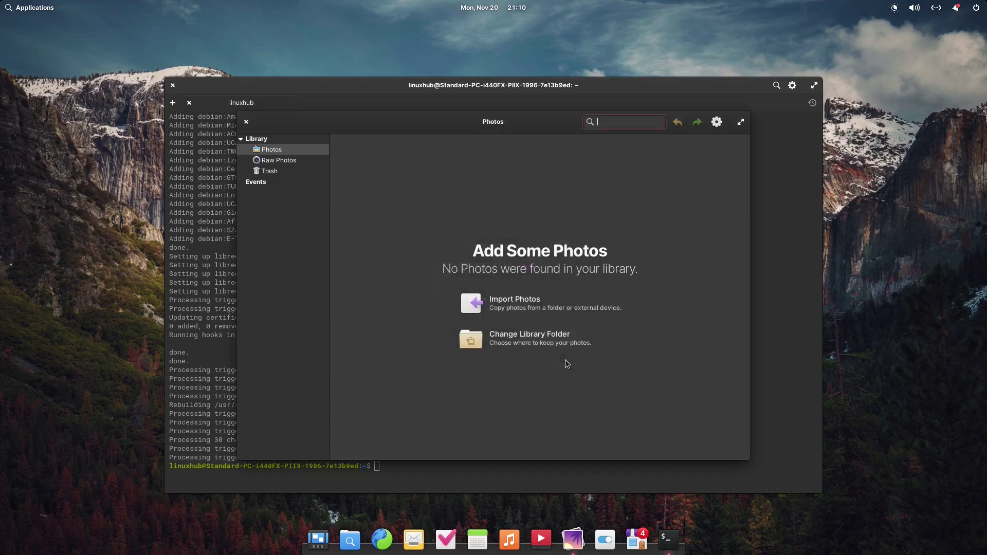
Maximize Photos, browse the Photos, Raw Photos, Trash and Events sections, then close the app.
{"action": "double_click", "coordinate": [442, 123]}
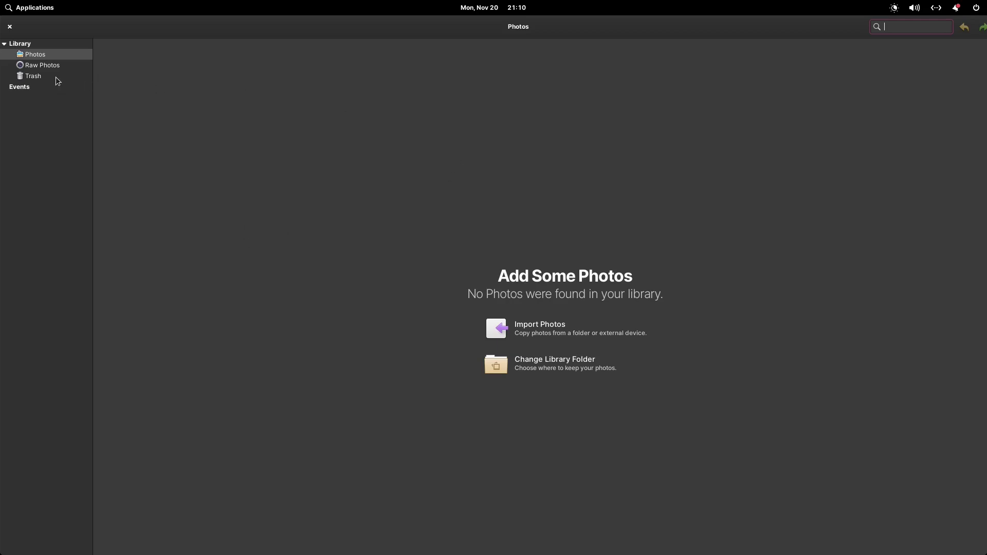
{"action": "left_click", "coordinate": [28, 53]}
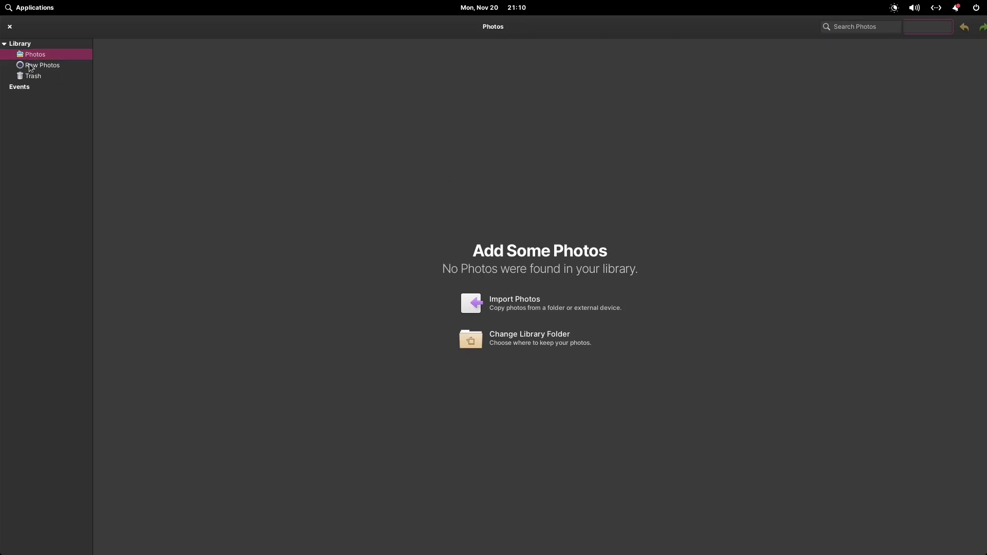
{"action": "left_click", "coordinate": [29, 64]}
{"action": "left_click", "coordinate": [26, 75]}
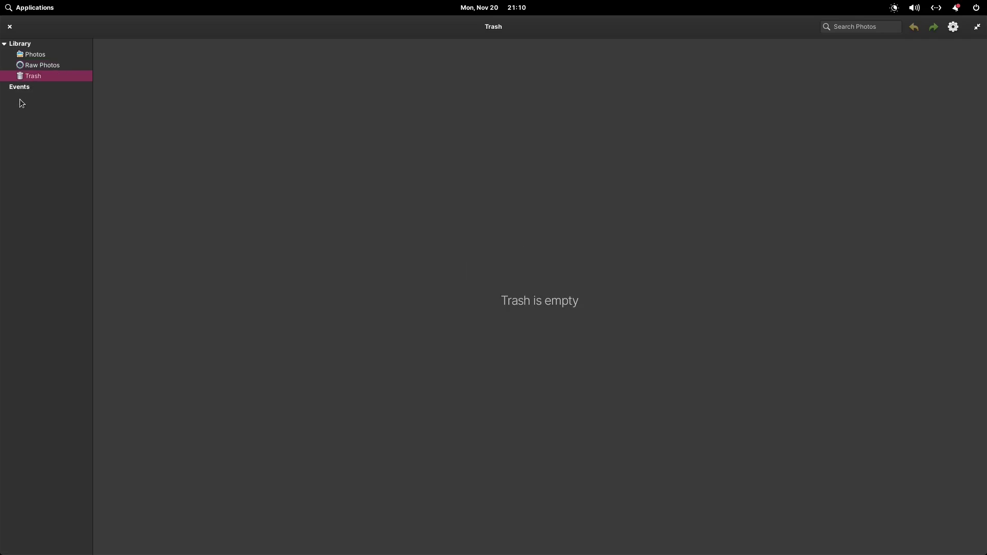
{"action": "left_click", "coordinate": [20, 87]}
{"action": "left_click", "coordinate": [33, 55]}
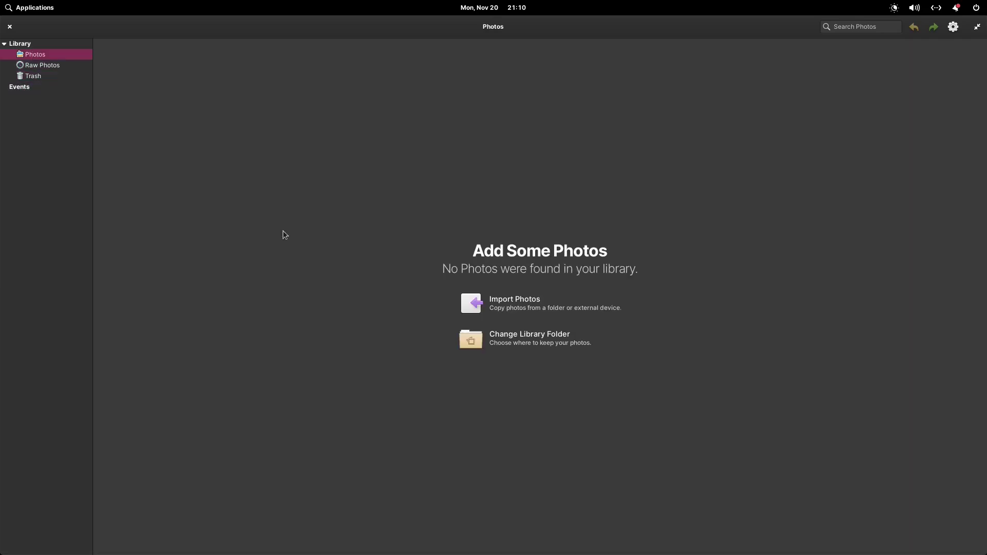
{"action": "left_click", "coordinate": [11, 27]}
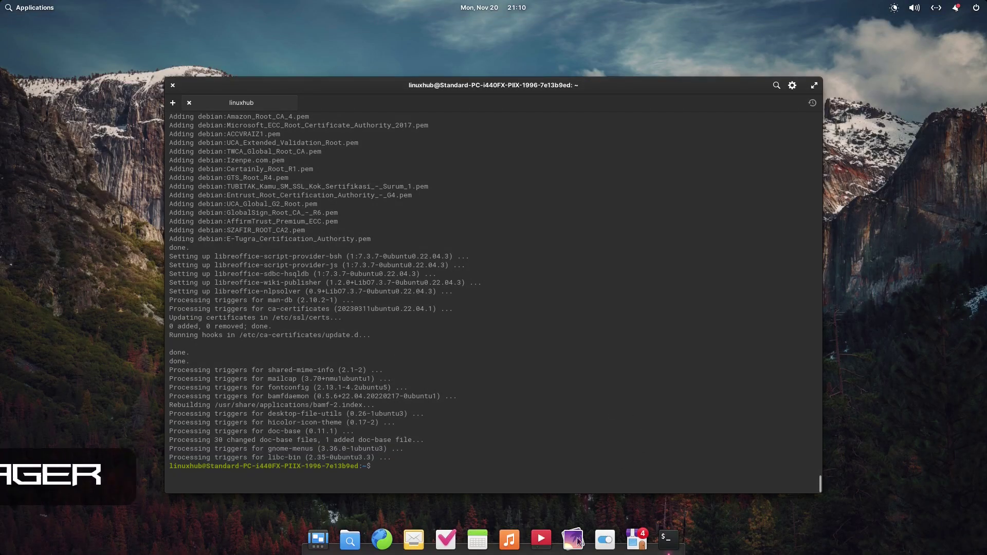
{"action": "left_click", "coordinate": [539, 542]}
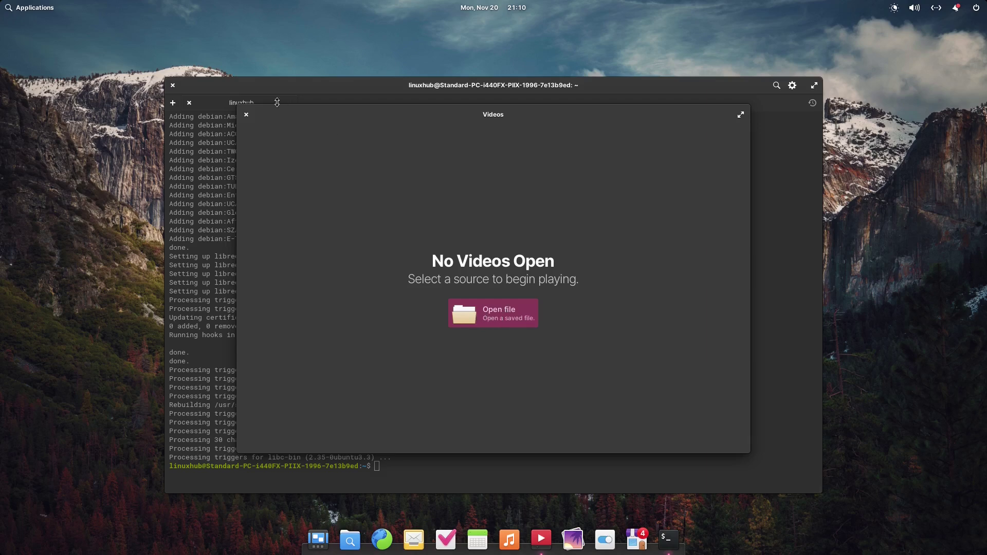
{"action": "left_click", "coordinate": [246, 115]}
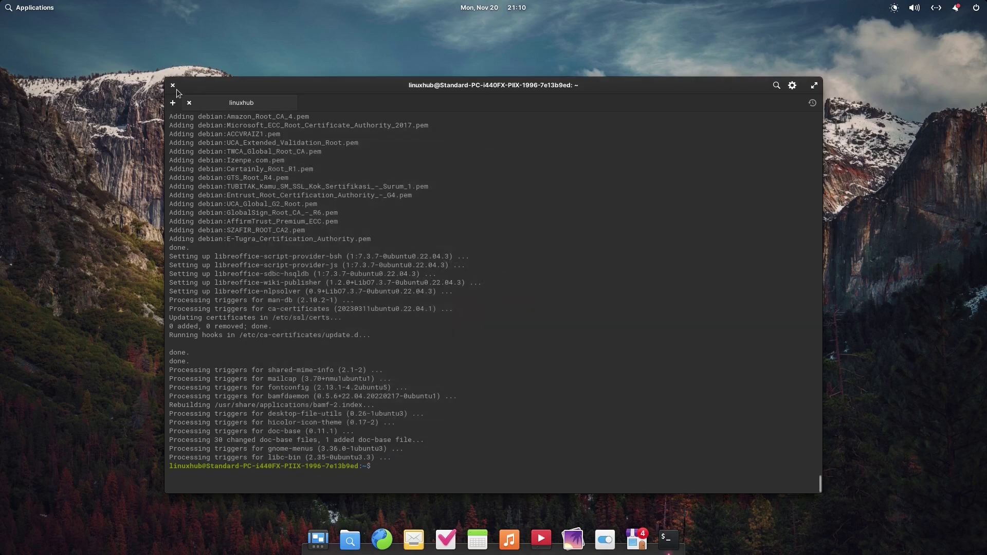
Launch Music, move its window left, and cycle the repeat button to repeat all.
{"action": "left_click", "coordinate": [508, 538]}
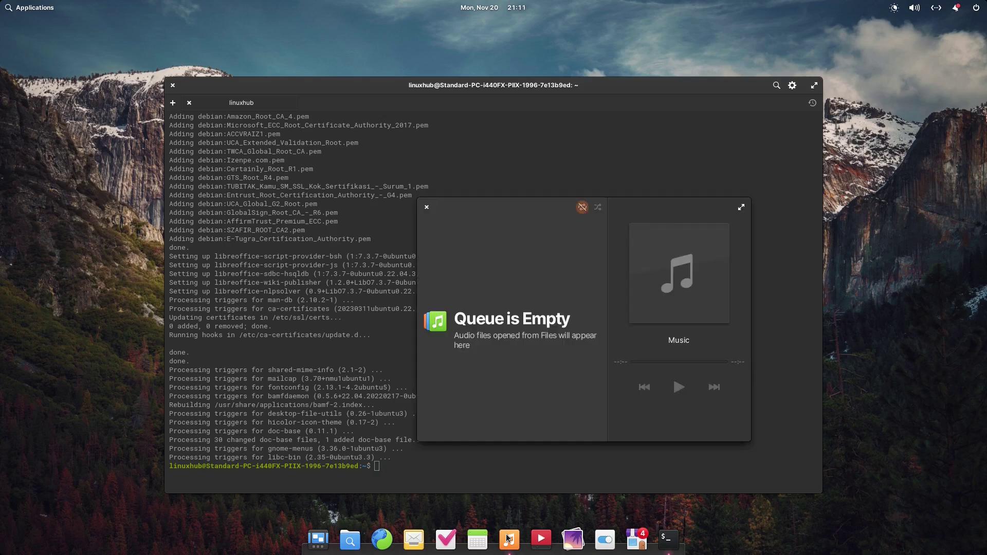
{"action": "left_click_drag", "start_coordinate": [491, 202], "coordinate": [388, 201]}
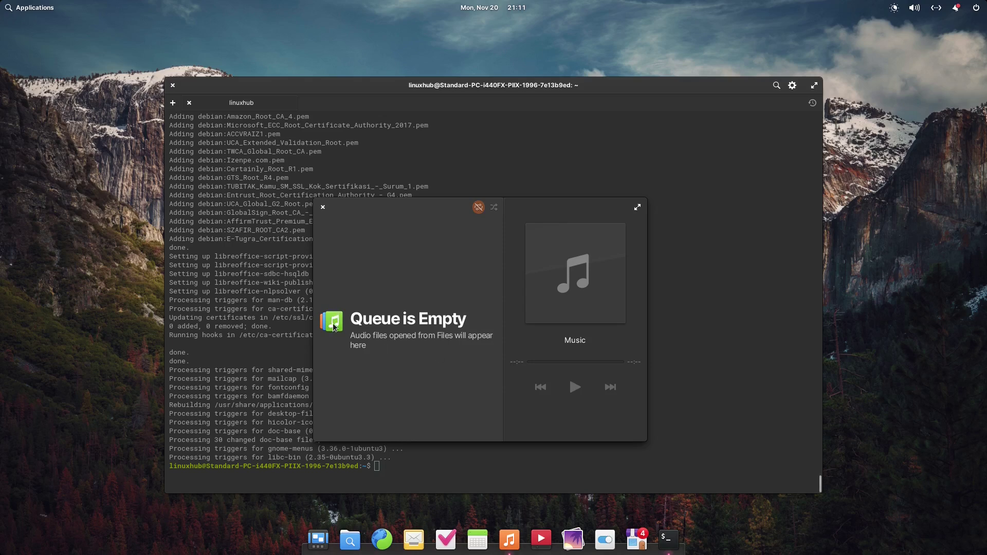
{"action": "left_click", "coordinate": [479, 207]}
{"action": "left_click", "coordinate": [479, 207]}
{"action": "left_click", "coordinate": [481, 206]}
{"action": "left_click", "coordinate": [479, 207]}
Maximize the Music window and try its right-click window management menu.
{"action": "left_click", "coordinate": [636, 207]}
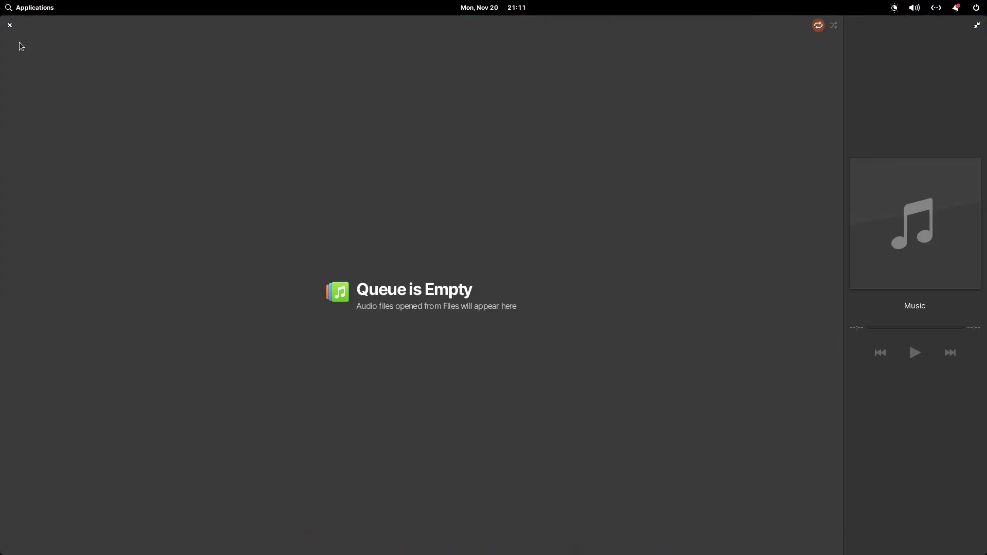
{"action": "right_click", "coordinate": [884, 173]}
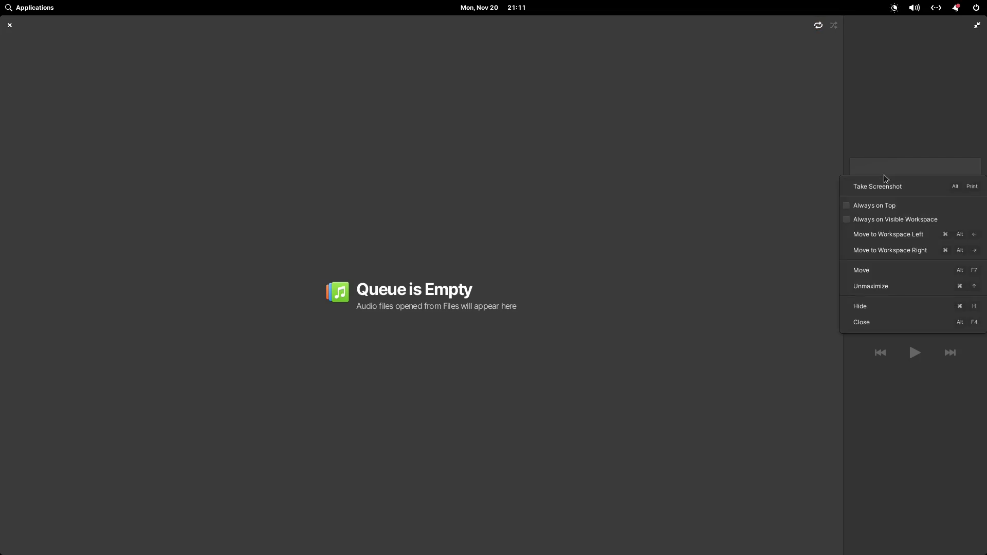
{"action": "left_click", "coordinate": [903, 104]}
{"action": "right_click", "coordinate": [901, 104]}
{"action": "left_click", "coordinate": [416, 136]}
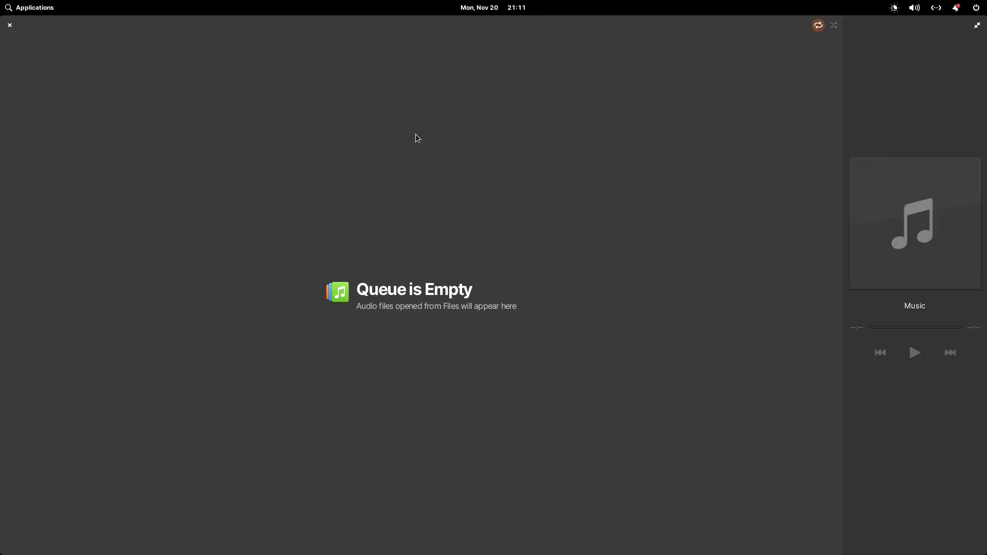
{"action": "right_click", "coordinate": [416, 136]}
{"action": "key", "text": "Escape"}
{"action": "left_click", "coordinate": [10, 26]}
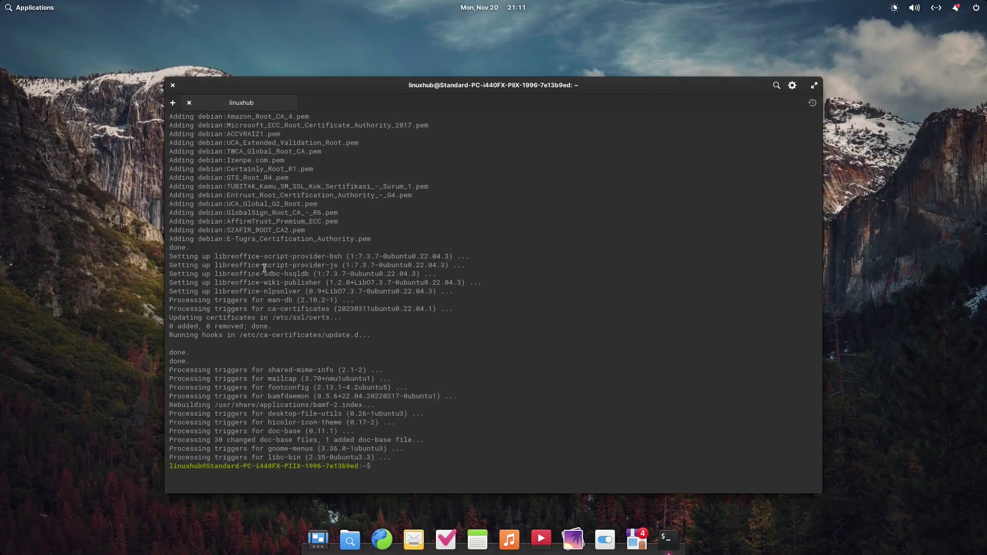
{"action": "left_click", "coordinate": [481, 547]}
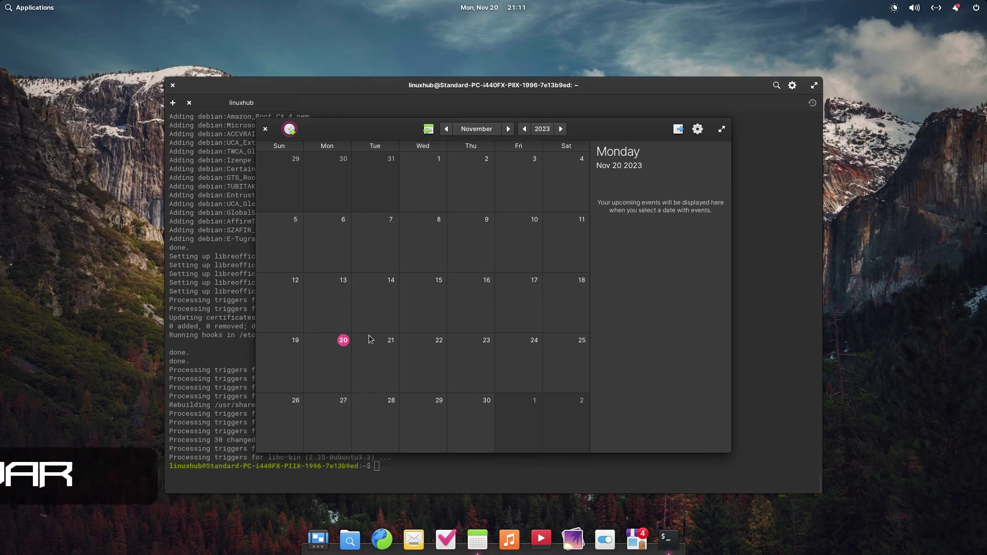
{"action": "left_click", "coordinate": [394, 361]}
{"action": "left_click", "coordinate": [434, 371]}
{"action": "left_click", "coordinate": [326, 371]}
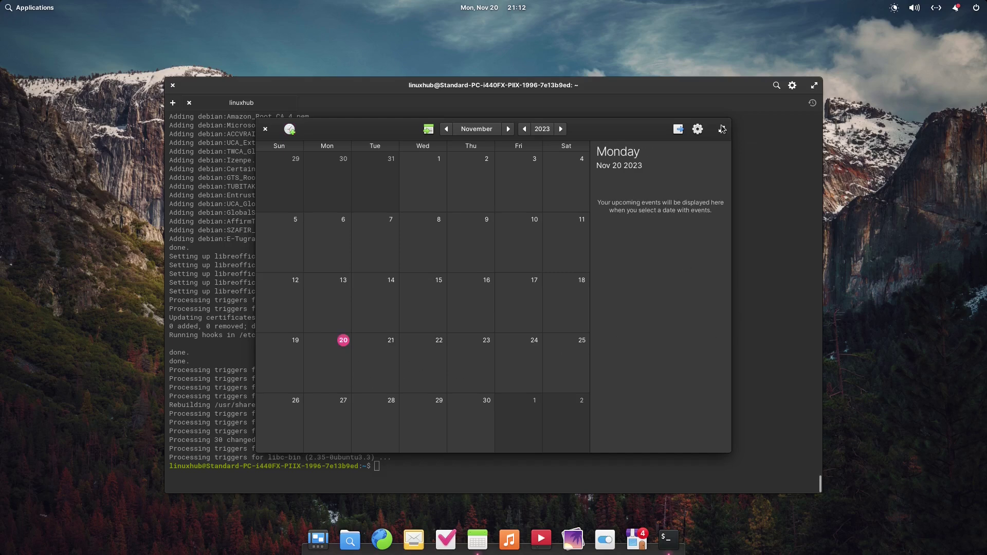
{"action": "left_click", "coordinate": [265, 129]}
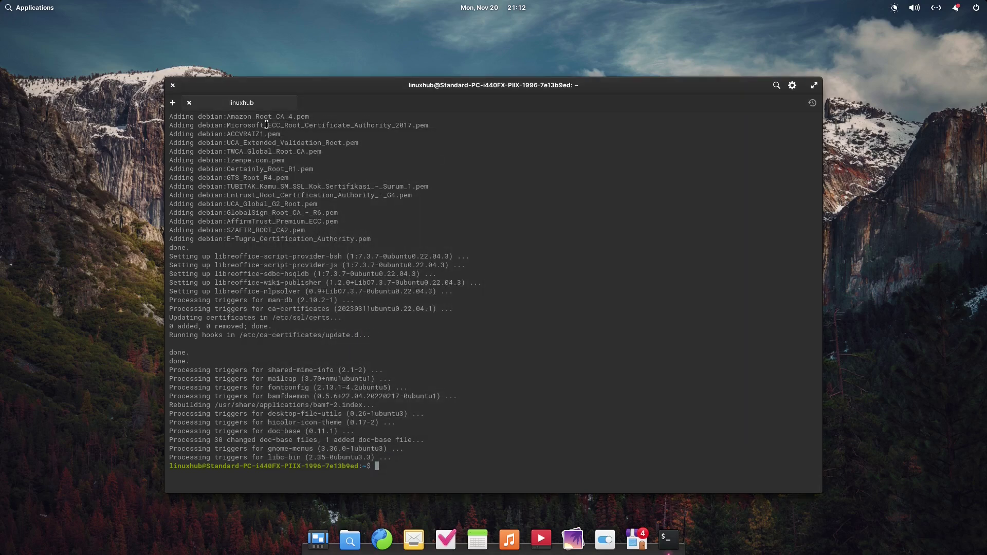
Launch Tasks and add a task 'new task' to the Personal list.
{"action": "left_click", "coordinate": [445, 540]}
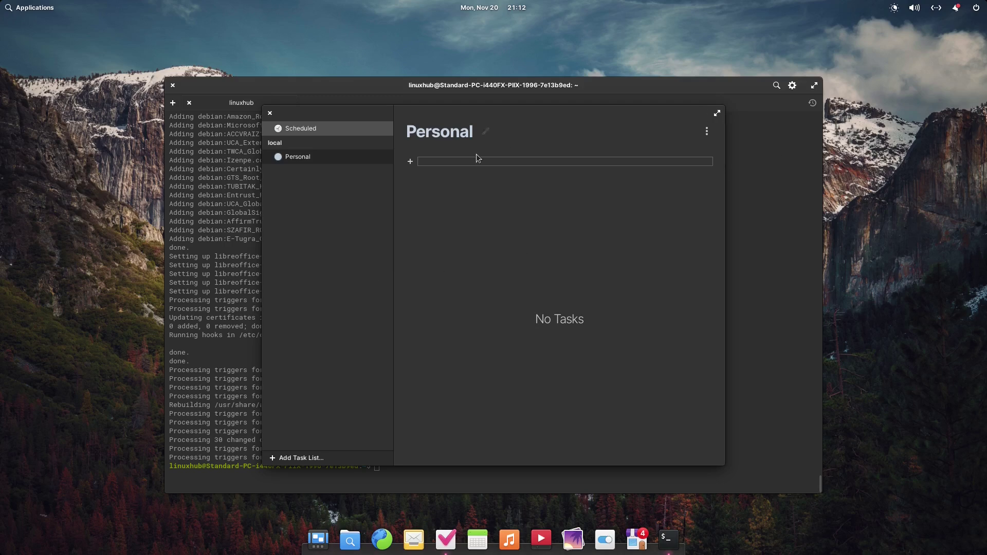
{"action": "left_click", "coordinate": [457, 163]}
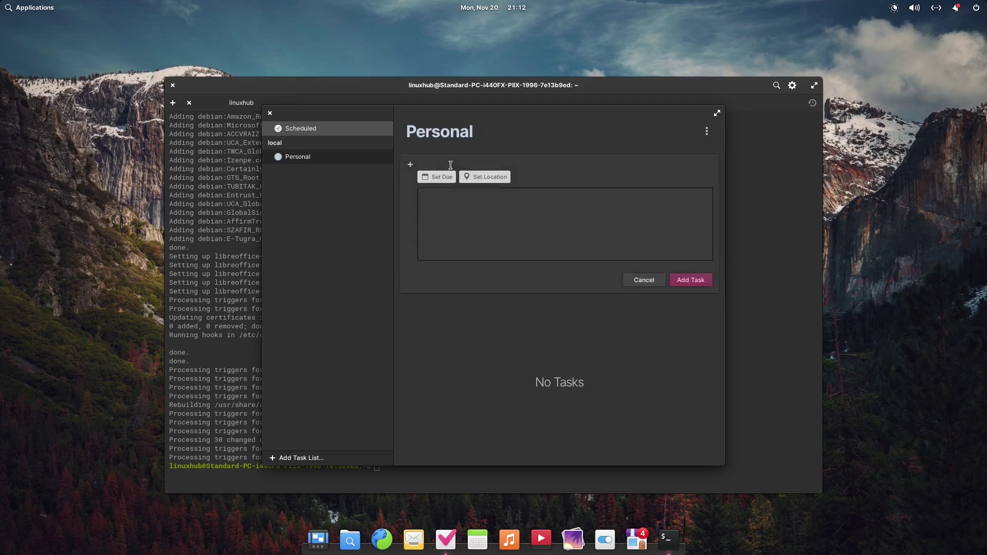
{"action": "left_click", "coordinate": [454, 211]}
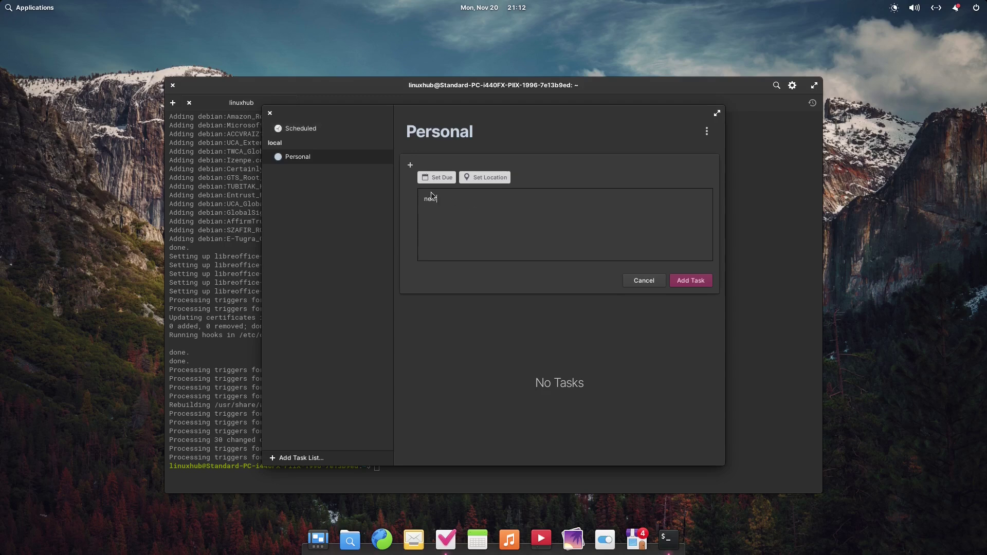
{"action": "type", "text": "new task"}
{"action": "left_click", "coordinate": [695, 280]}
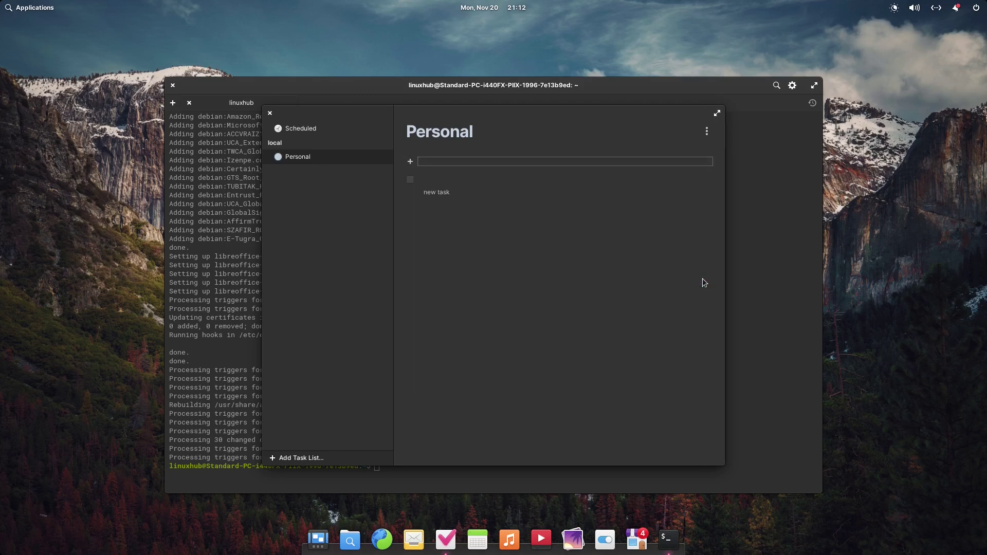
Give the new task a due date of November 22.
{"action": "left_click", "coordinate": [444, 195]}
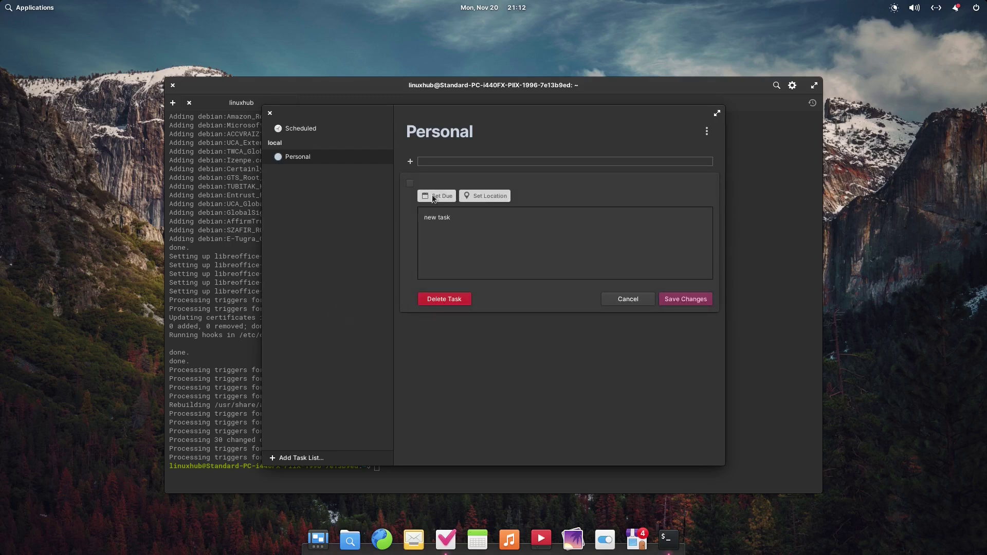
{"action": "left_click", "coordinate": [436, 195]}
{"action": "left_click", "coordinate": [446, 284]}
{"action": "left_click", "coordinate": [563, 247]}
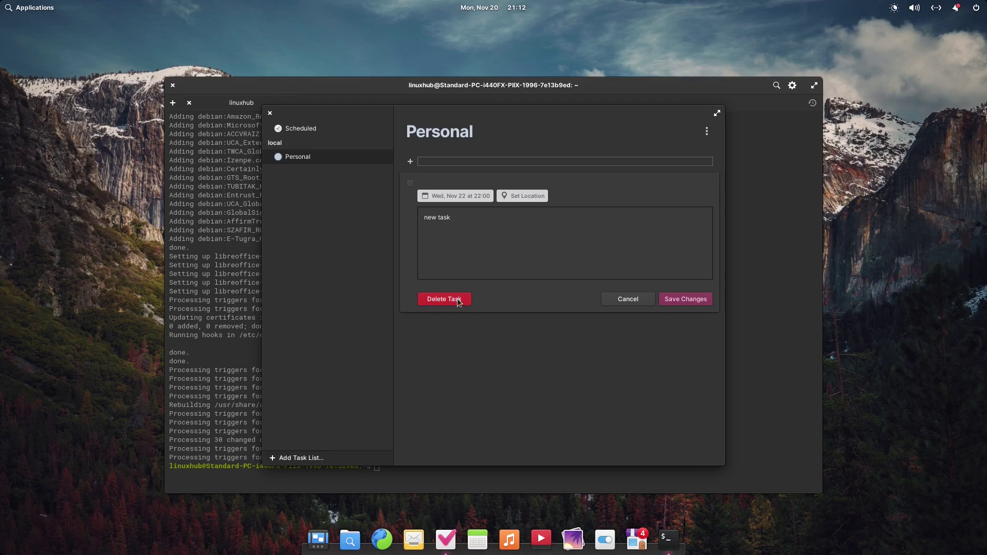
Delete the task, glance at the Personal list's options, and close Tasks.
{"action": "left_click", "coordinate": [444, 299]}
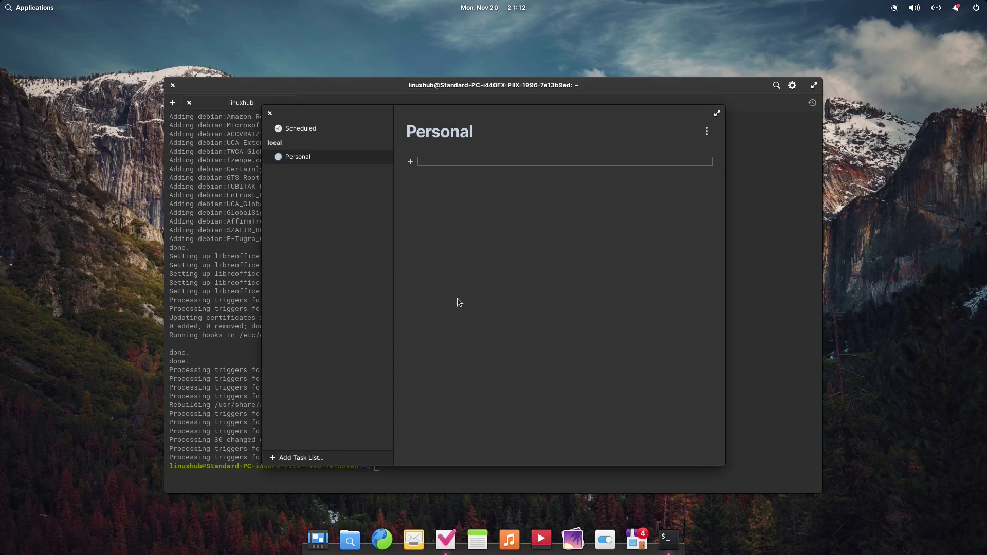
{"action": "left_click", "coordinate": [707, 131]}
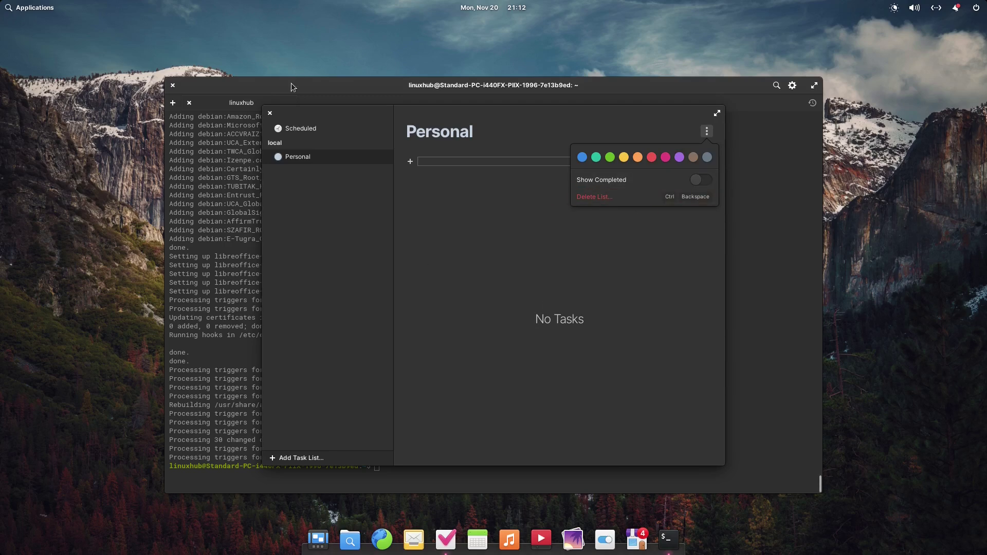
{"action": "left_click", "coordinate": [268, 112]}
{"action": "left_click", "coordinate": [268, 112]}
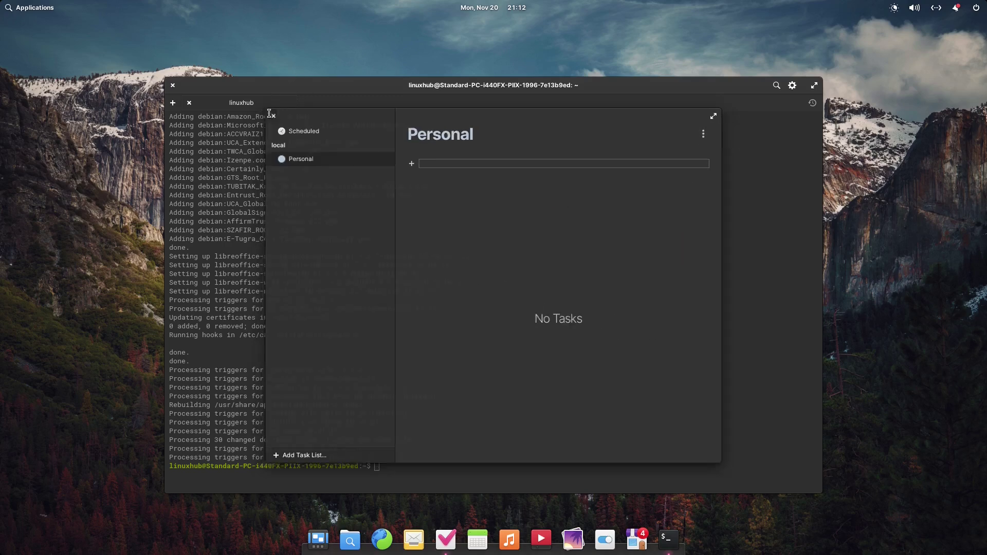
{"action": "left_click", "coordinate": [414, 538]}
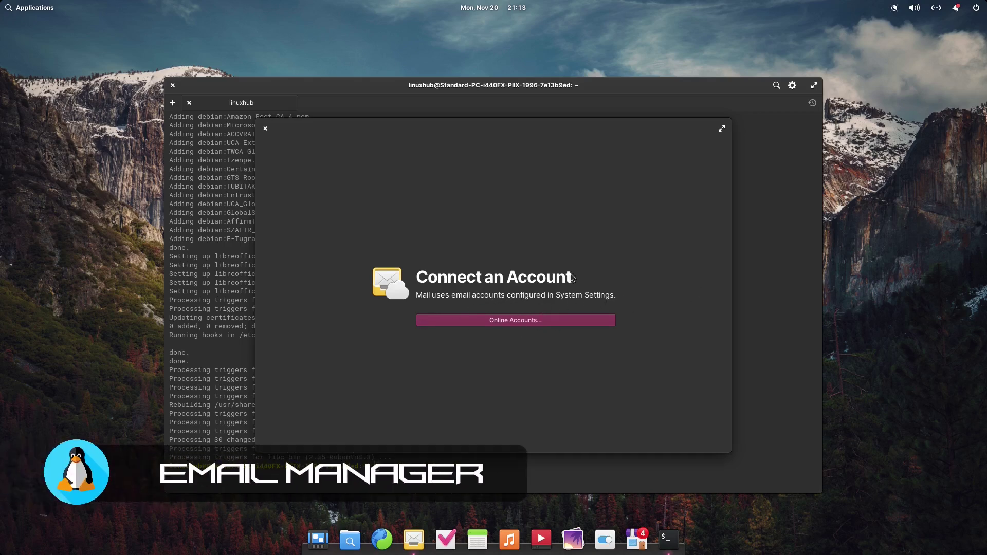
{"action": "left_click", "coordinate": [266, 128]}
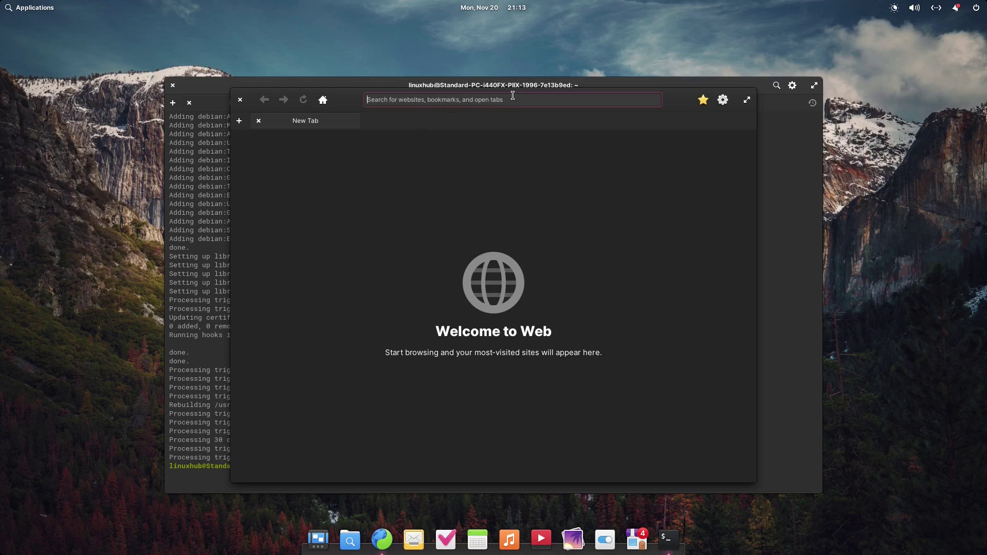
Search DuckDuckGo for 'elementaryos' and open the elementary.io result.
{"action": "type", "text": "element"}
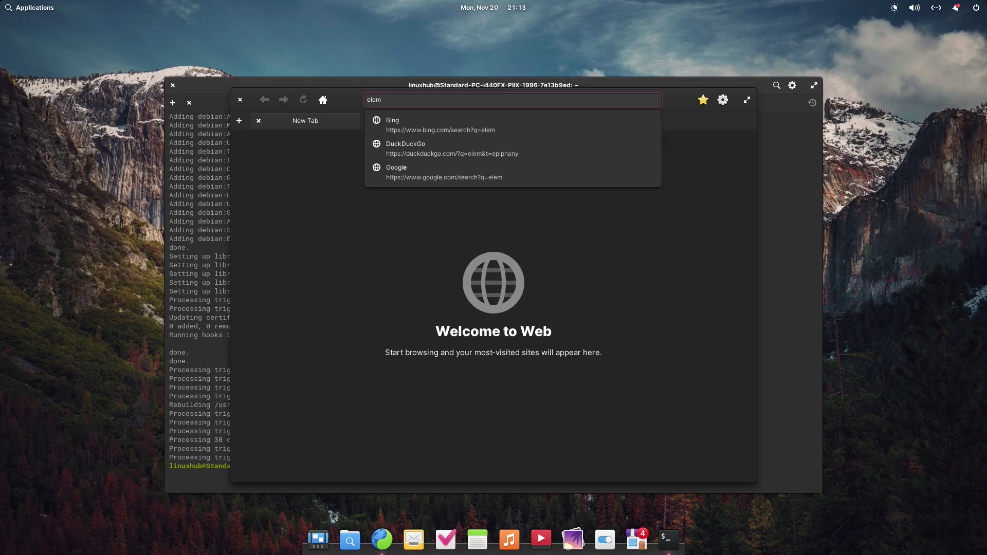
{"action": "type", "text": "aryos"}
{"action": "key", "text": "Return"}
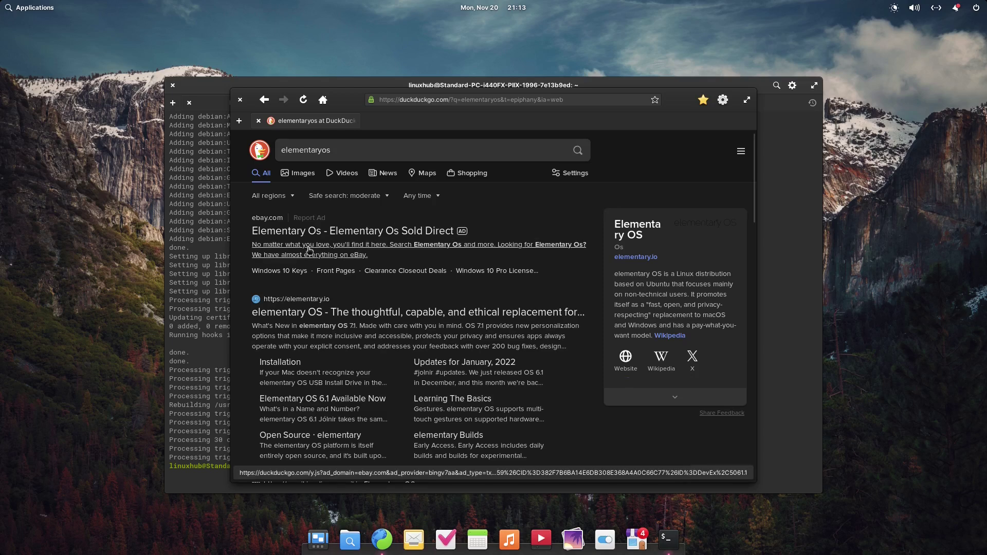
{"action": "left_click", "coordinate": [291, 315]}
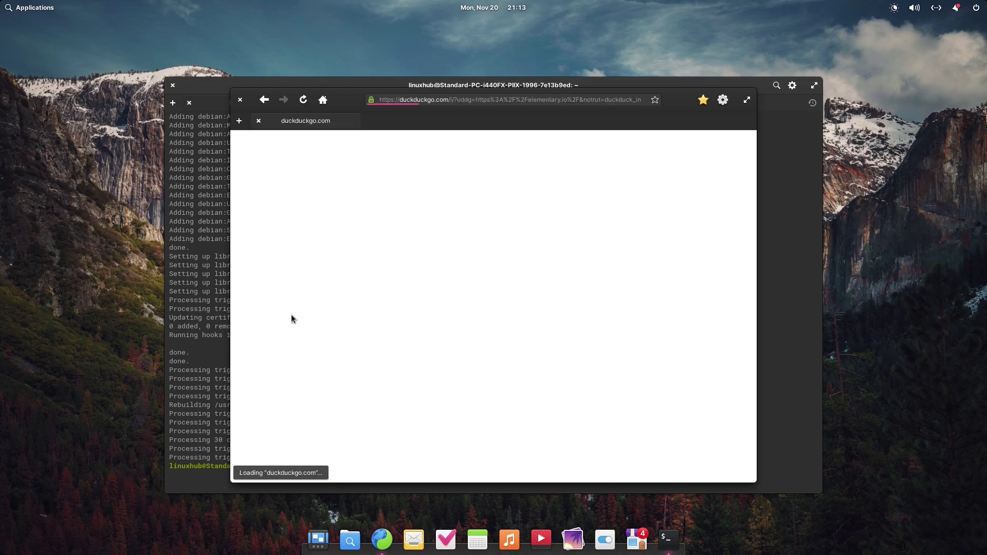
Maximize GNOME Web and scroll through the elementary.io homepage down to the blog posts.
{"action": "double_click", "coordinate": [674, 97]}
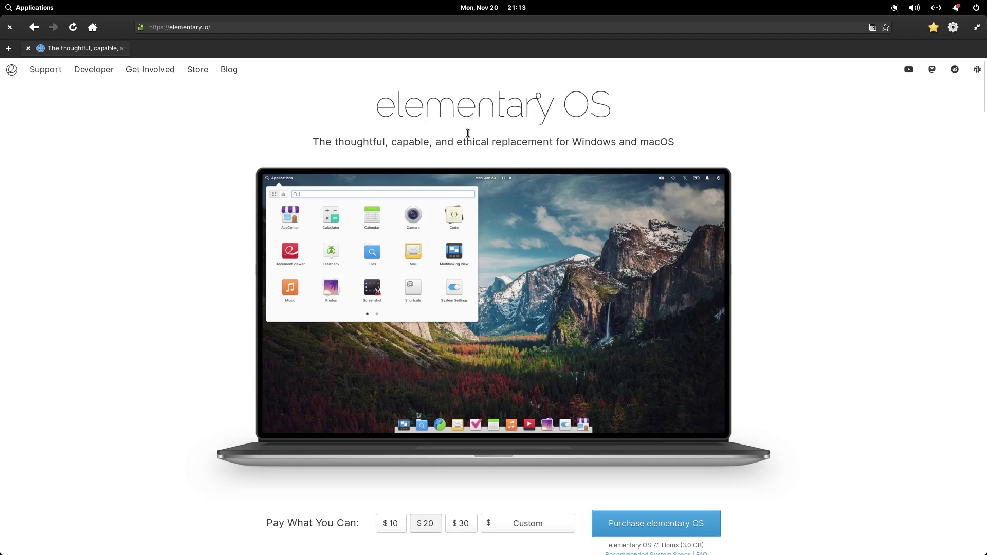
{"action": "scroll", "coordinate": [528, 248], "scroll_direction": "down", "scroll_amount": 3}
{"action": "scroll", "coordinate": [554, 256], "scroll_direction": "down", "scroll_amount": 4}
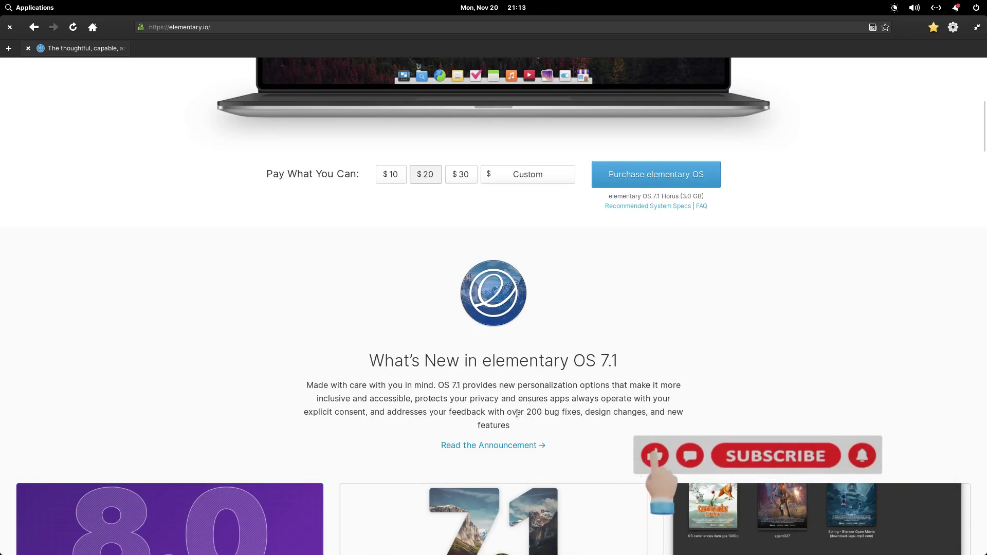
{"action": "scroll", "coordinate": [268, 395], "scroll_direction": "down", "scroll_amount": 1}
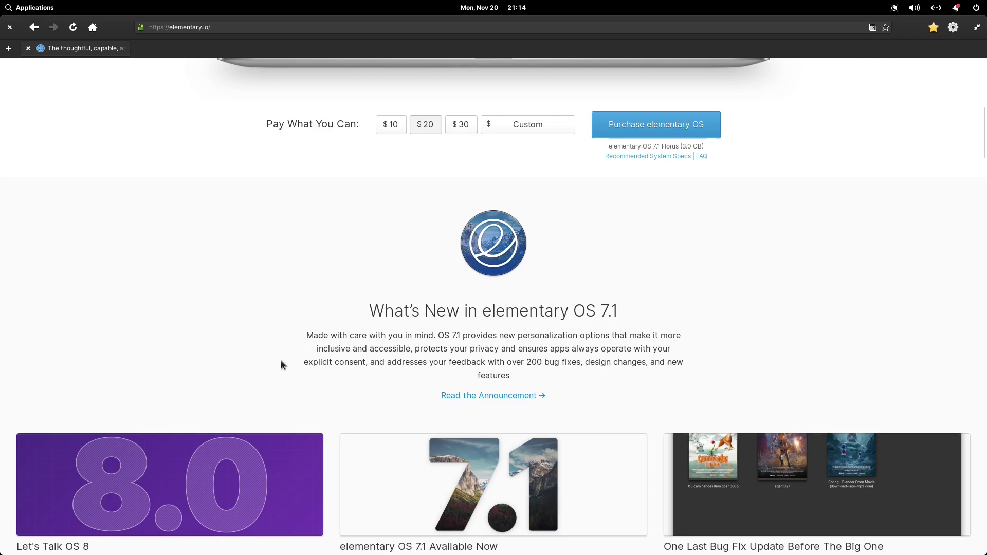
{"action": "scroll", "coordinate": [281, 360], "scroll_direction": "down", "scroll_amount": 3}
{"action": "key", "text": "ctrl+f"}
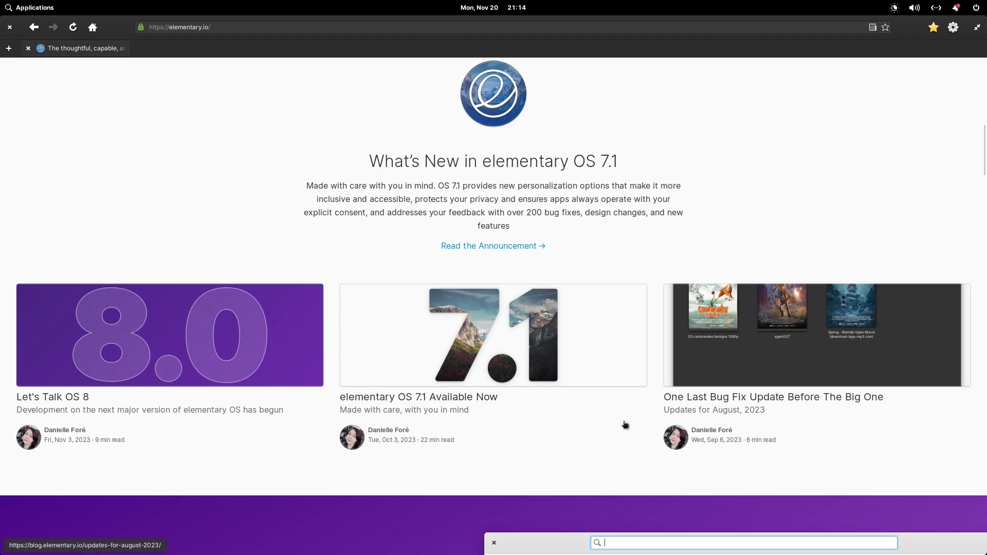
{"action": "scroll", "coordinate": [432, 435], "scroll_direction": "down", "scroll_amount": 4}
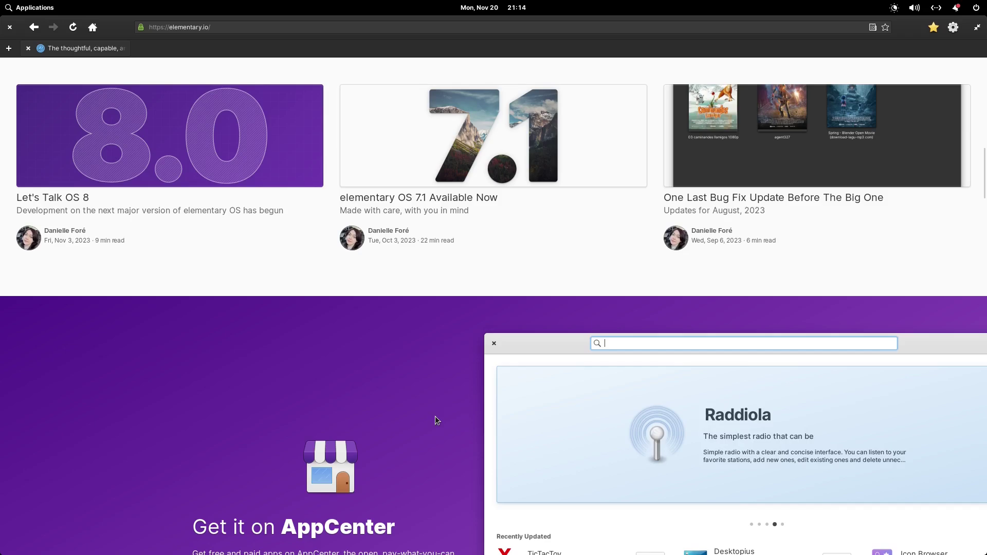
{"action": "scroll", "coordinate": [434, 417], "scroll_direction": "down", "scroll_amount": 5}
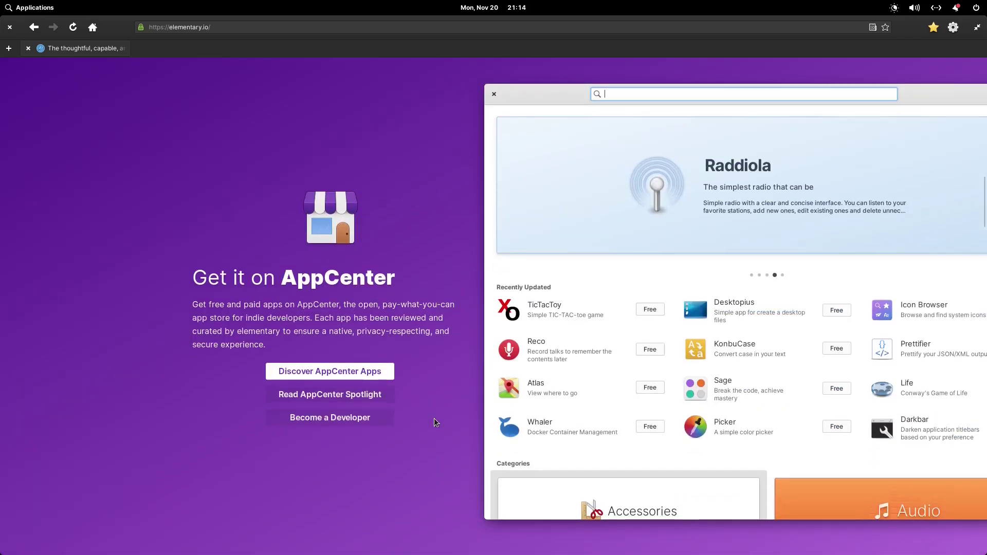
{"action": "scroll", "coordinate": [435, 422], "scroll_direction": "down", "scroll_amount": 3}
{"action": "scroll", "coordinate": [433, 419], "scroll_direction": "up", "scroll_amount": 13}
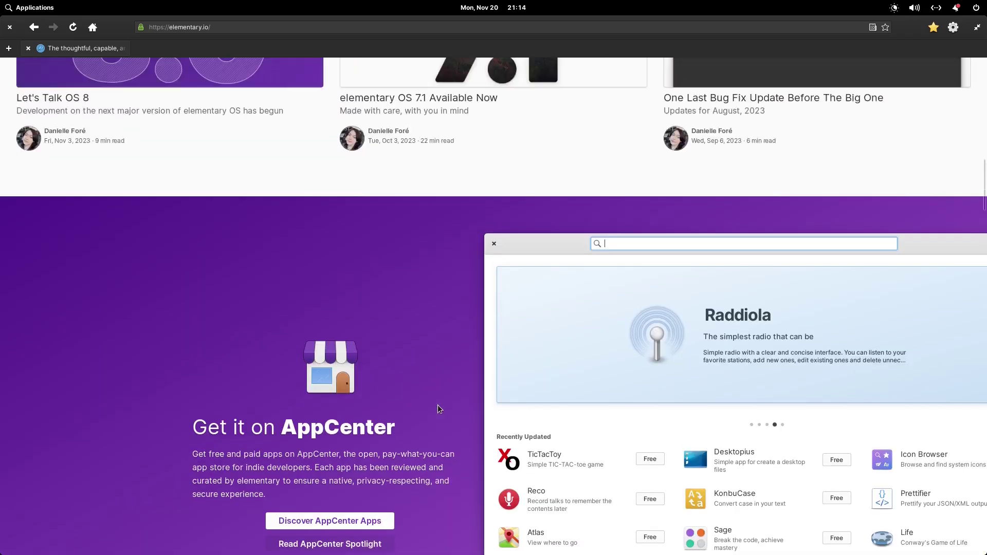
{"action": "scroll", "coordinate": [434, 401], "scroll_direction": "up", "scroll_amount": 7}
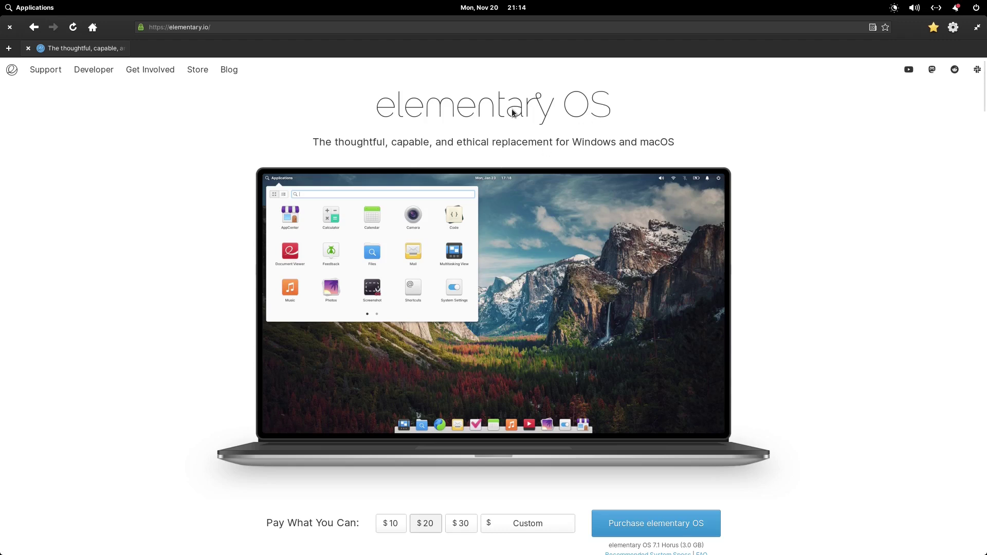
Open and dismiss the browser's main menu, then close GNOME Web.
{"action": "left_click", "coordinate": [953, 27]}
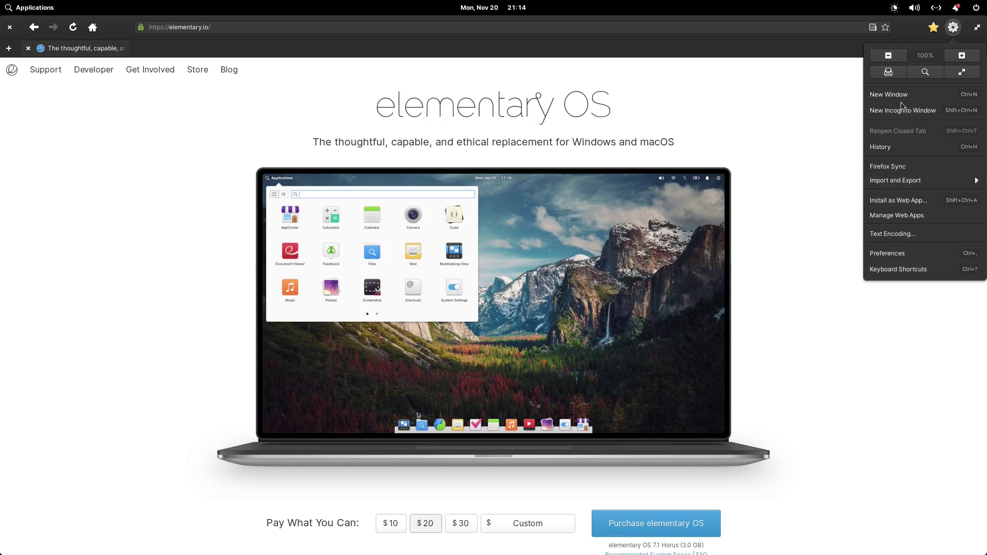
{"action": "left_click", "coordinate": [794, 128]}
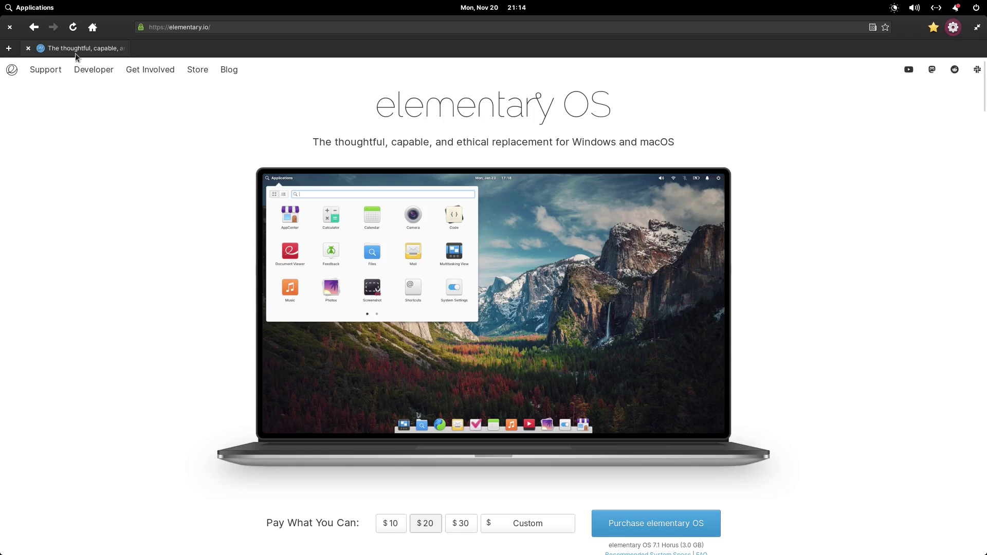
{"action": "left_click", "coordinate": [10, 28]}
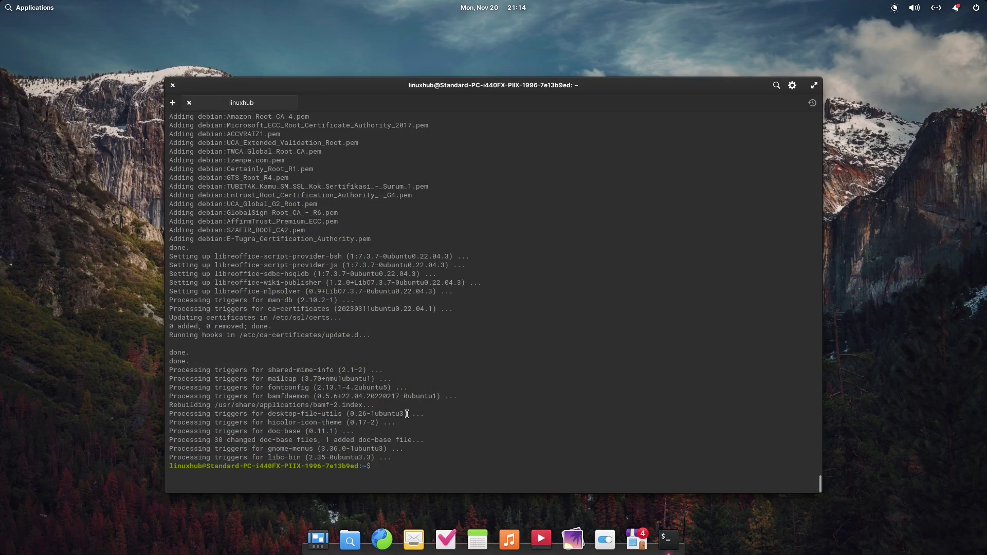
{"action": "left_click", "coordinate": [350, 539]}
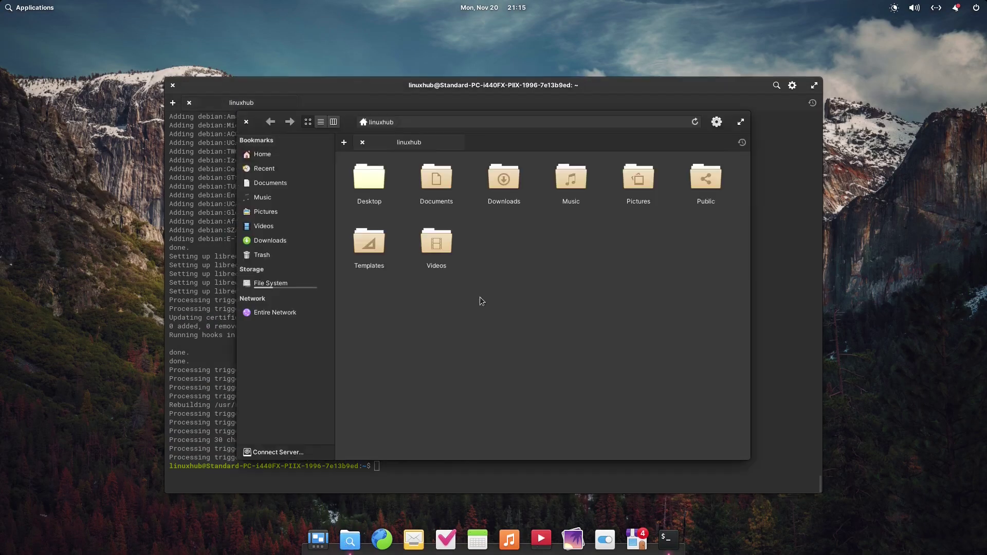
{"action": "double_click", "coordinate": [344, 116]}
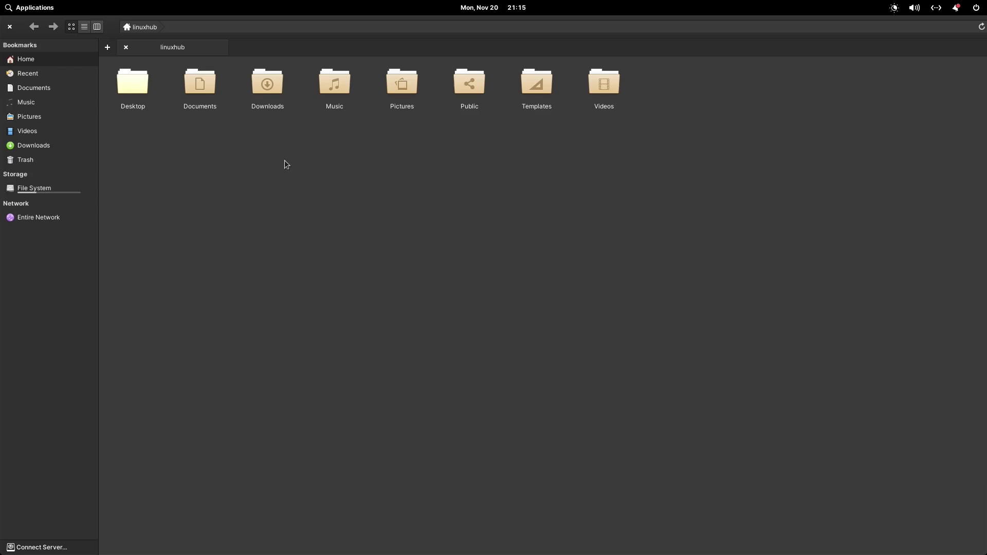
{"action": "left_click", "coordinate": [30, 74]}
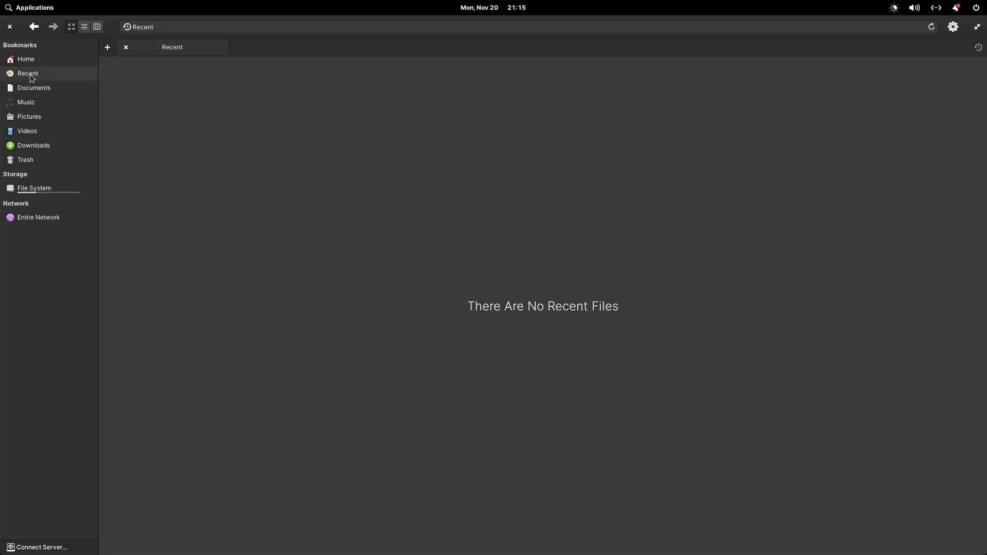
{"action": "left_click", "coordinate": [26, 88]}
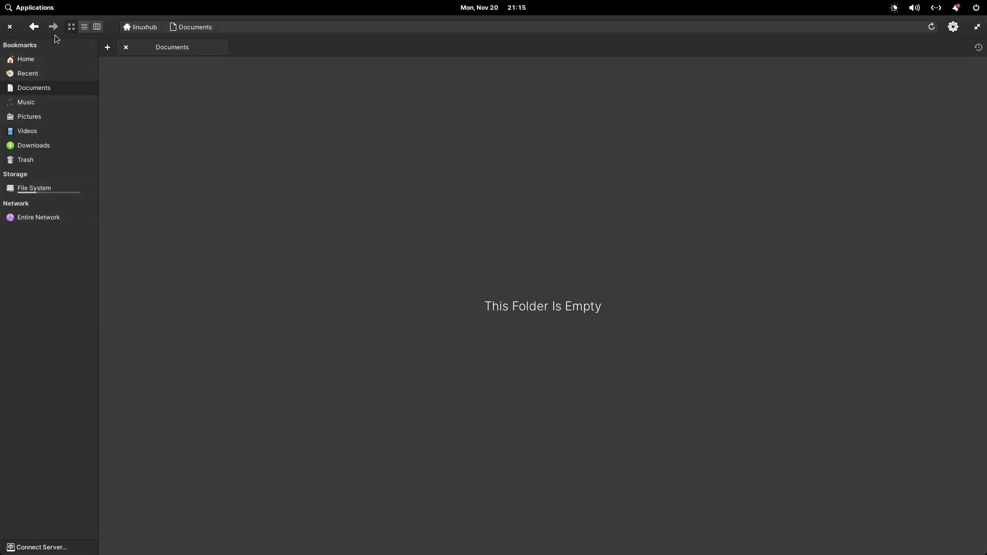
{"action": "left_click", "coordinate": [37, 58]}
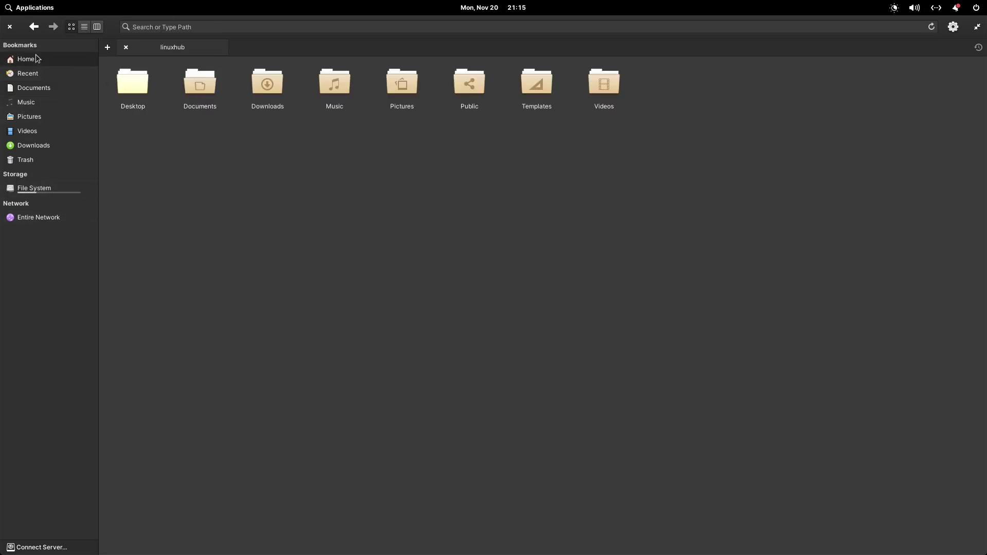
{"action": "left_click", "coordinate": [85, 27]}
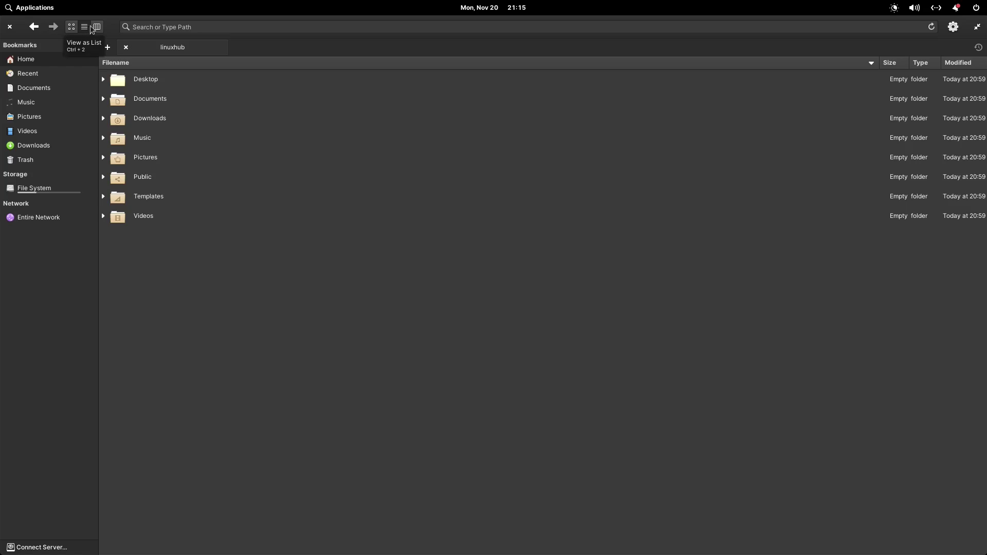
{"action": "left_click", "coordinate": [98, 27]}
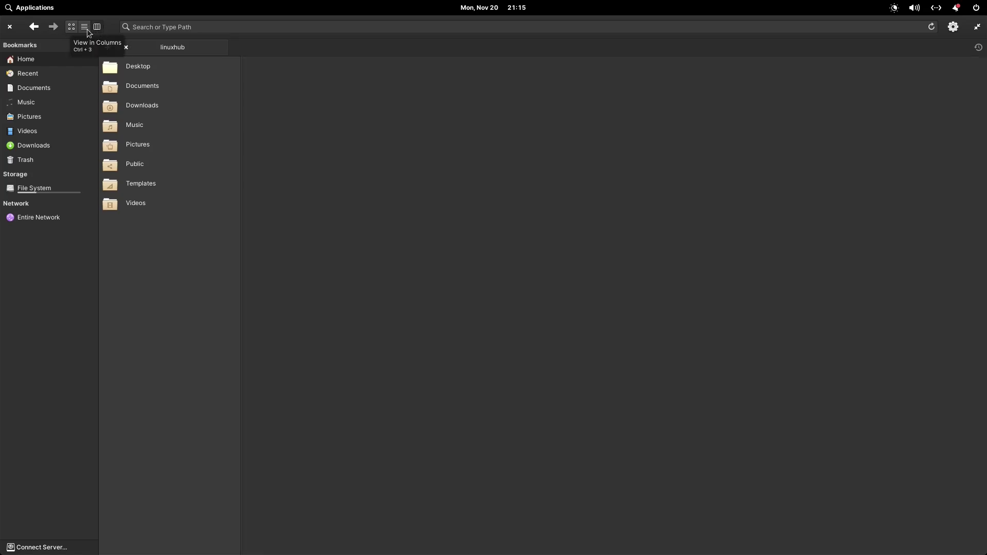
{"action": "left_click", "coordinate": [71, 26]}
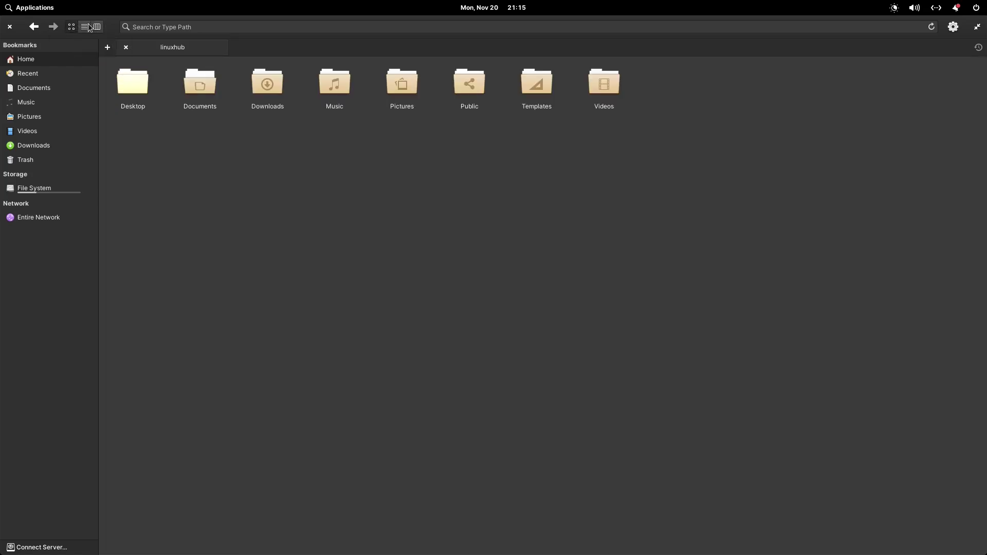
{"action": "left_click", "coordinate": [85, 28]}
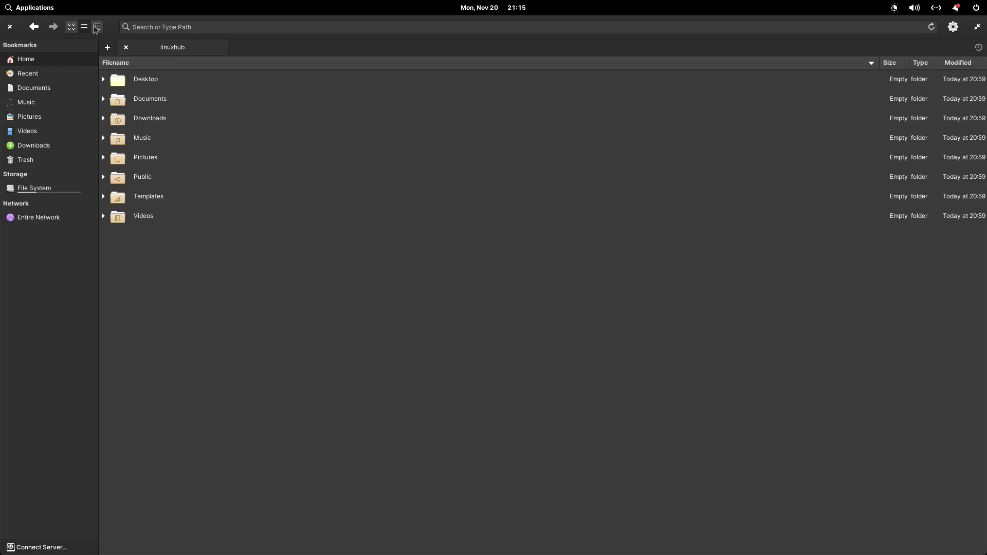
{"action": "left_click", "coordinate": [96, 27]}
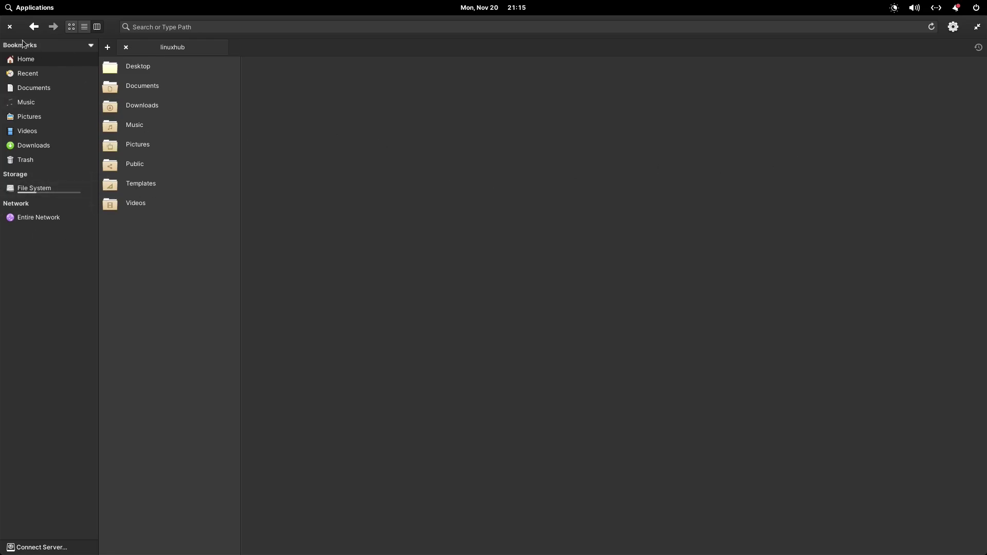
{"action": "left_click", "coordinate": [11, 26]}
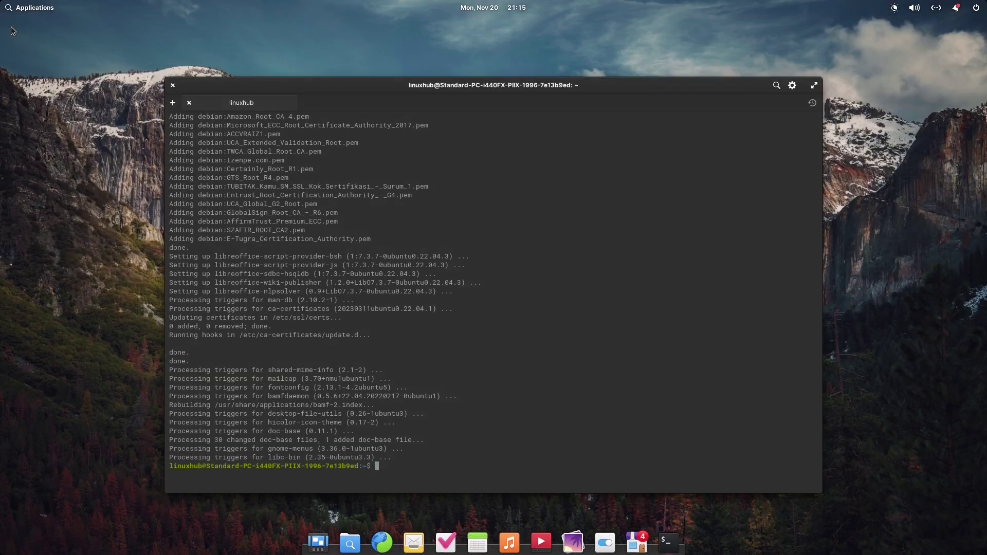
{"action": "left_click", "coordinate": [323, 544]}
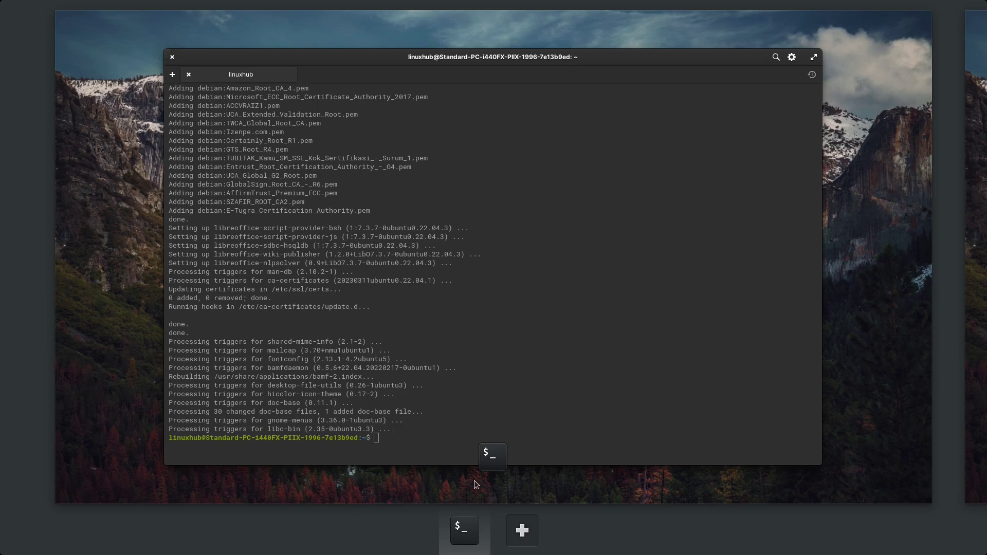
{"action": "left_click", "coordinate": [94, 344]}
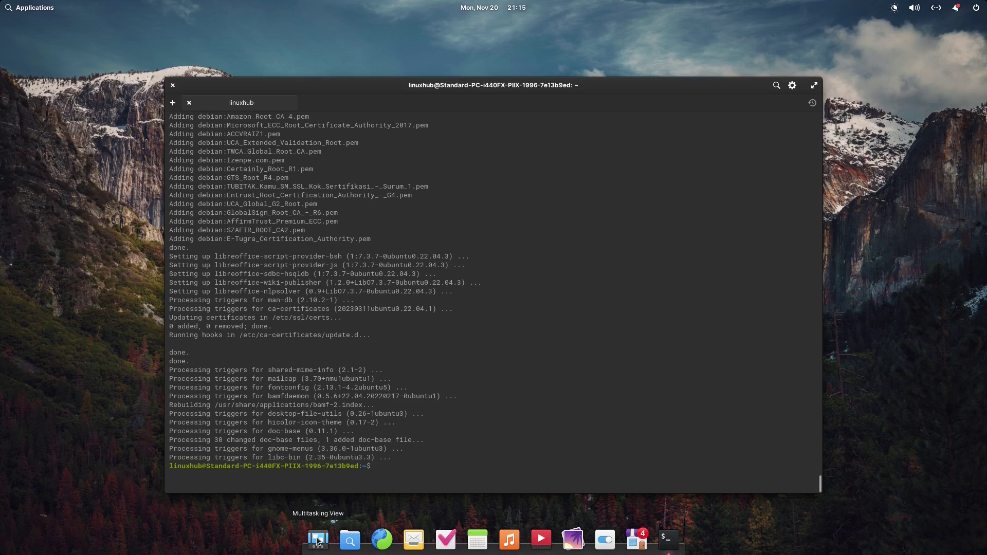
{"action": "left_click", "coordinate": [318, 539]}
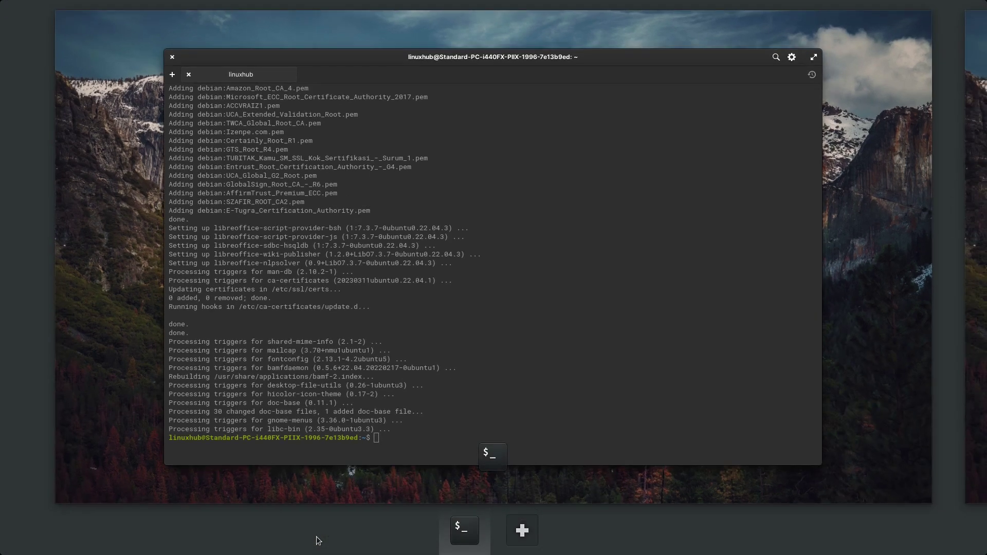
{"action": "scroll", "coordinate": [903, 344], "scroll_direction": "down", "scroll_amount": 1}
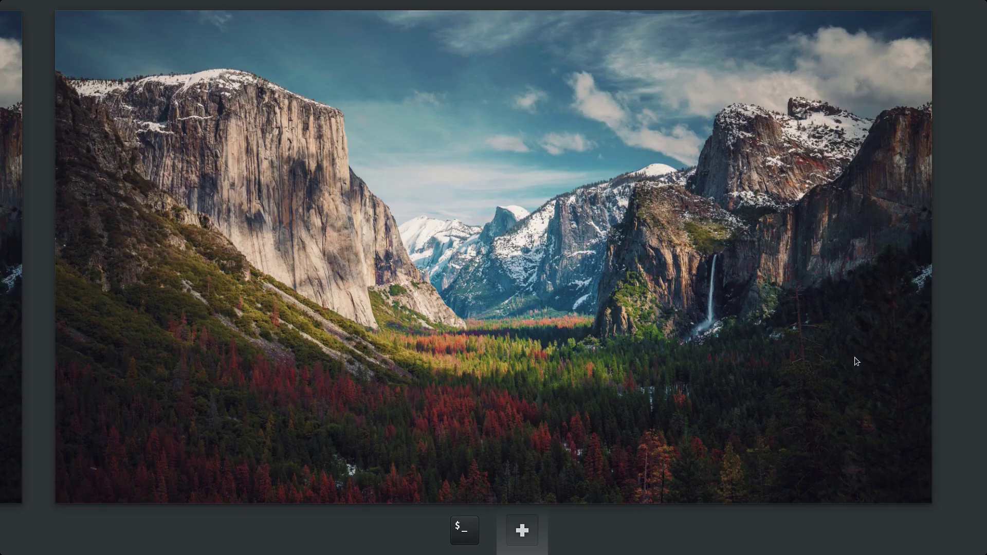
{"action": "scroll", "coordinate": [854, 356], "scroll_direction": "up", "scroll_amount": 1}
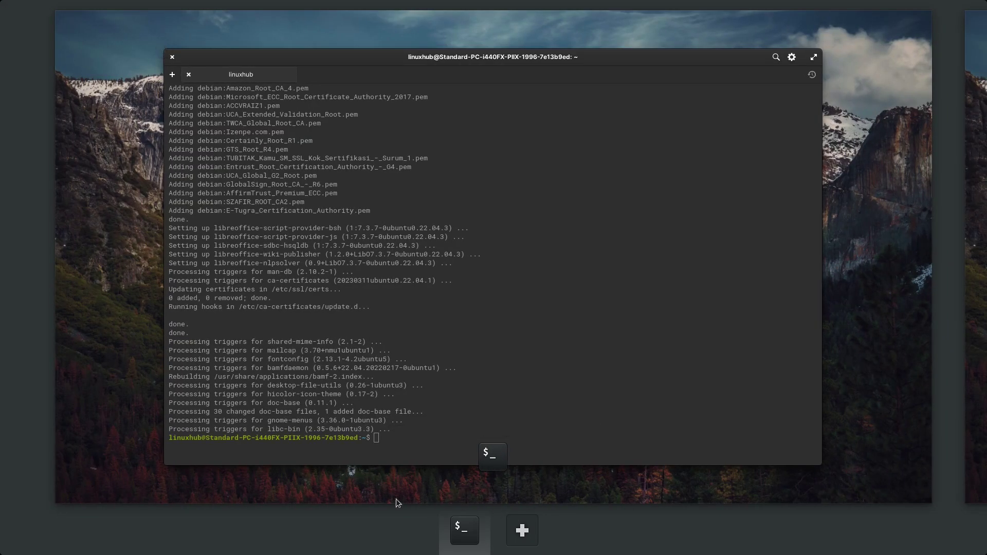
{"action": "left_click", "coordinate": [88, 358]}
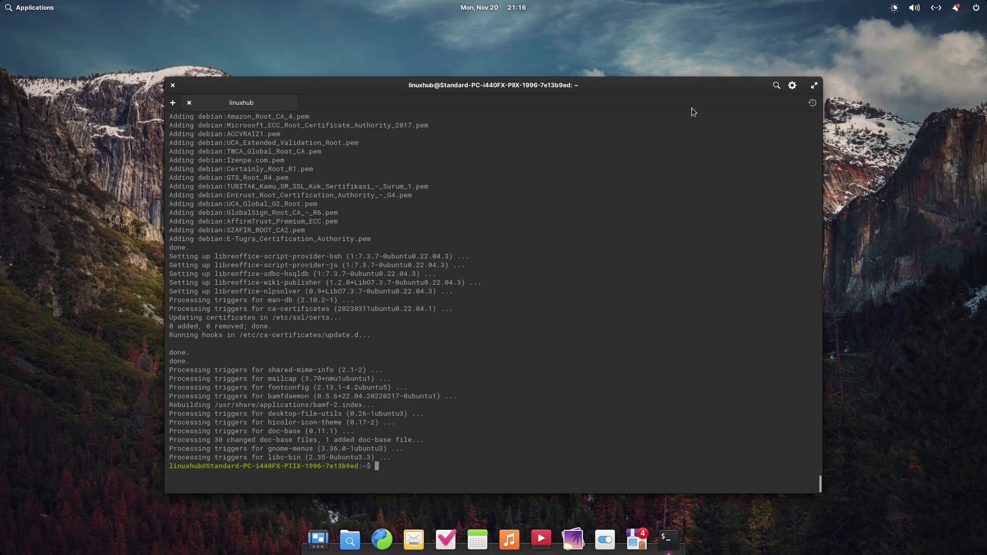
Maximize the terminal, run htop with enlarged text, and select a gala process row.
{"action": "double_click", "coordinate": [638, 86]}
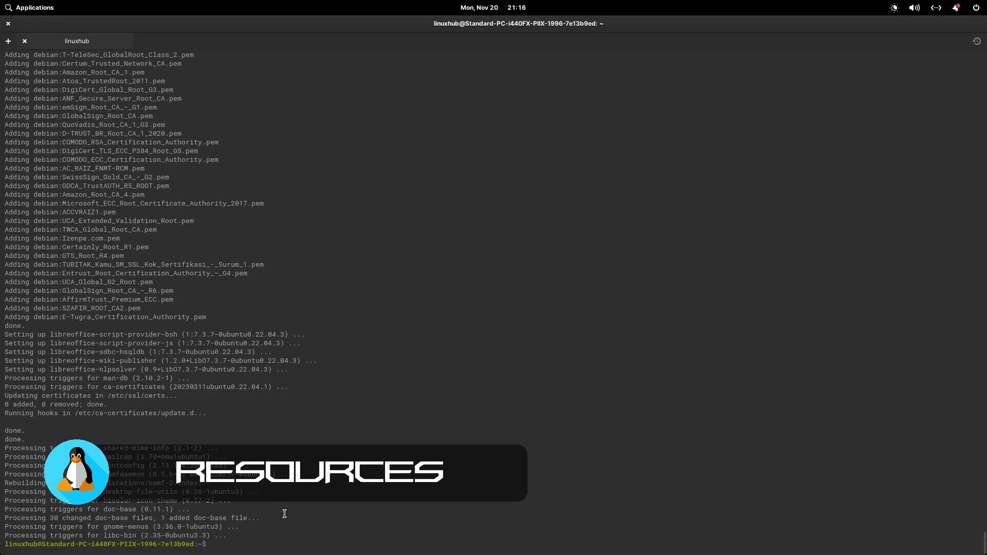
{"action": "type", "text": "htop"}
{"action": "key", "text": "Return"}
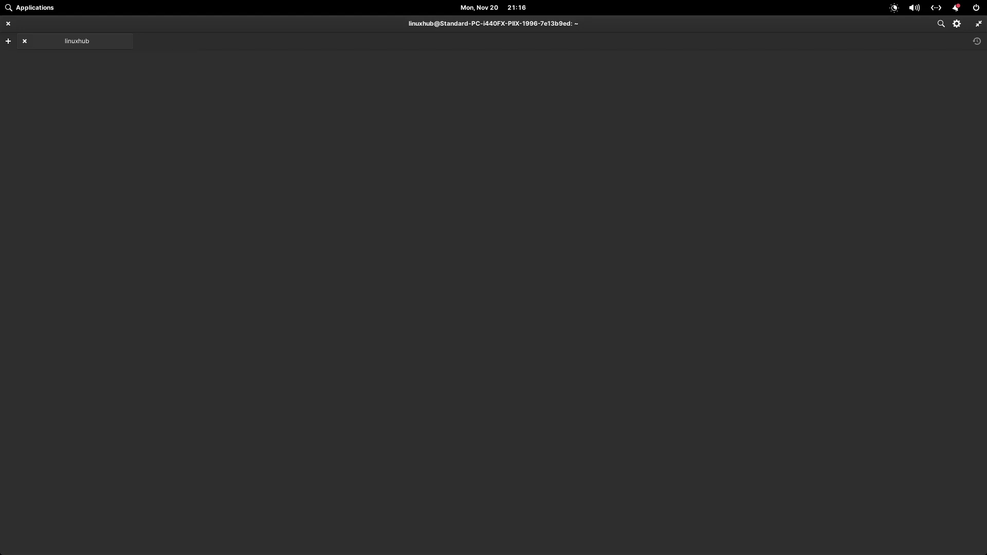
{"action": "key", "text": "ctrl+plus"}
{"action": "key", "text": "ctrl+plus"}
{"action": "key", "text": "ctrl+plus"}
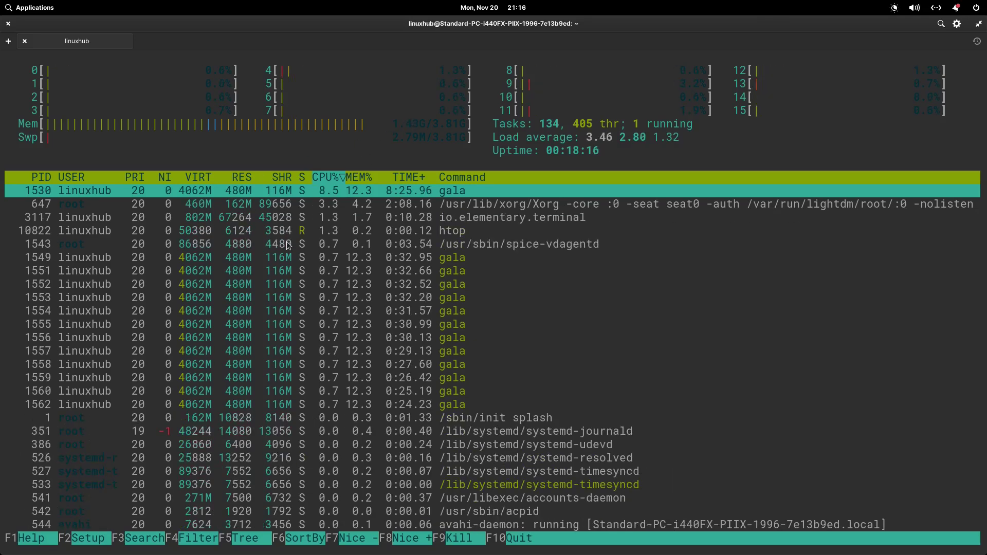
{"action": "left_click", "coordinate": [287, 257]}
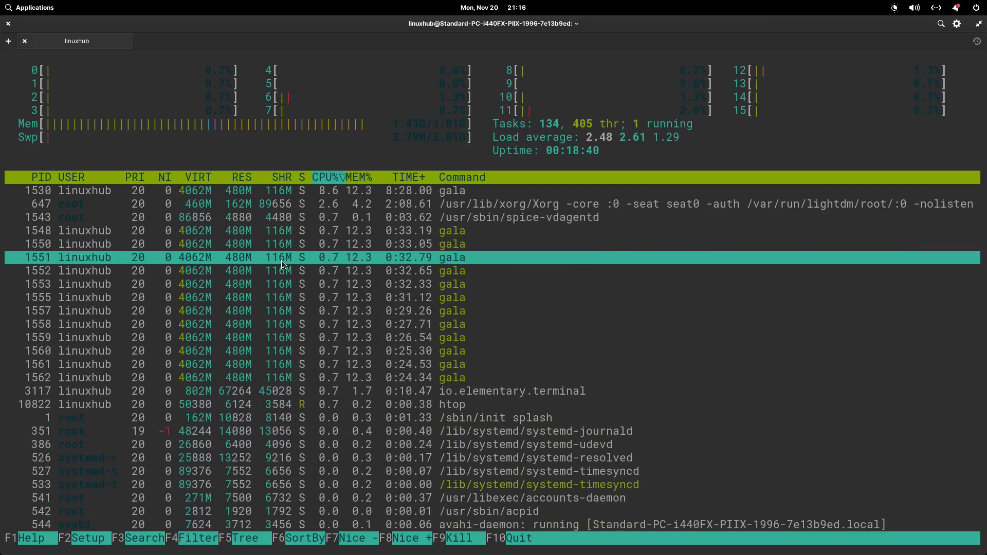
Quit htop and run neofetch to print the system summary.
{"action": "key", "text": "q"}
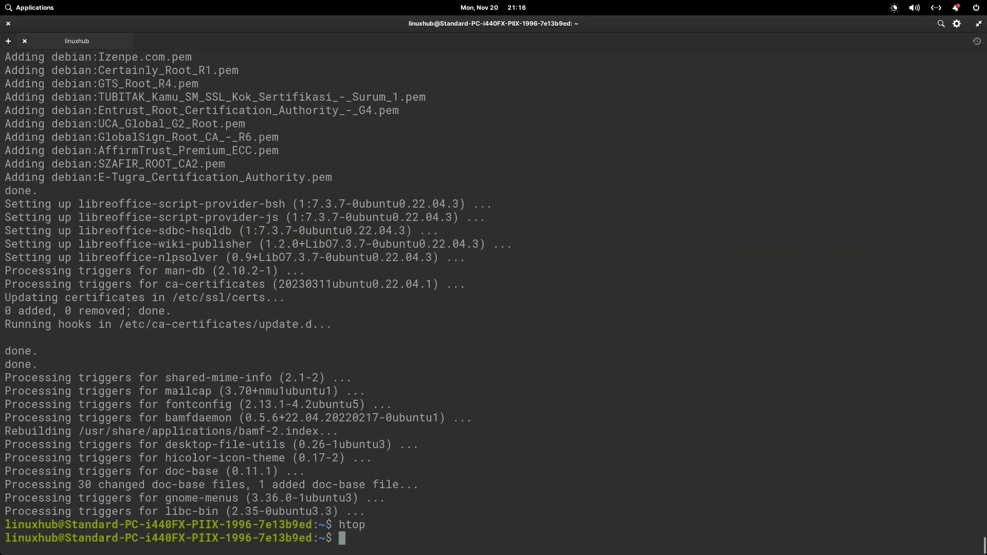
{"action": "type", "text": "neofetch"}
{"action": "key", "text": "Return"}
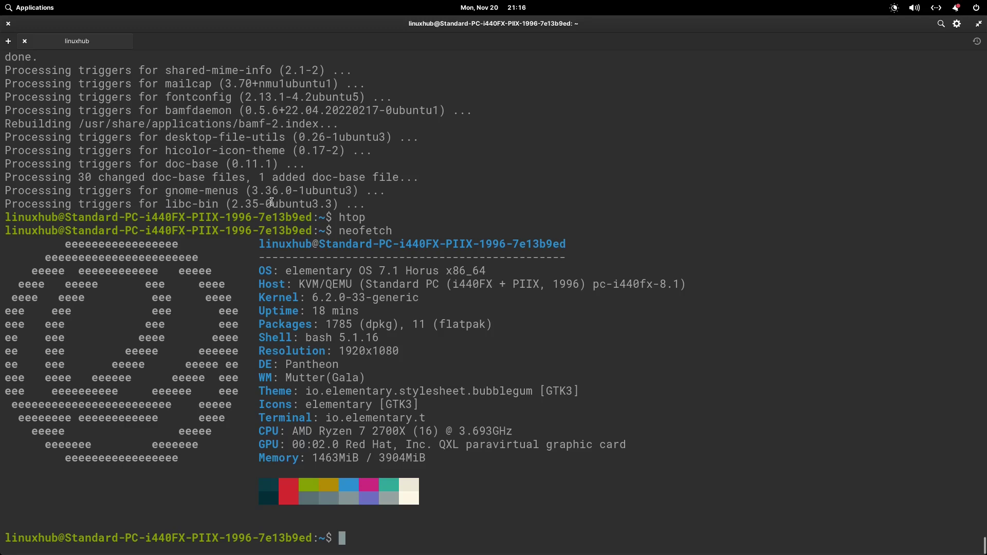
Highlight the OS, Kernel and DE lines of neofetch, then close the terminal.
{"action": "triple_click", "coordinate": [358, 270]}
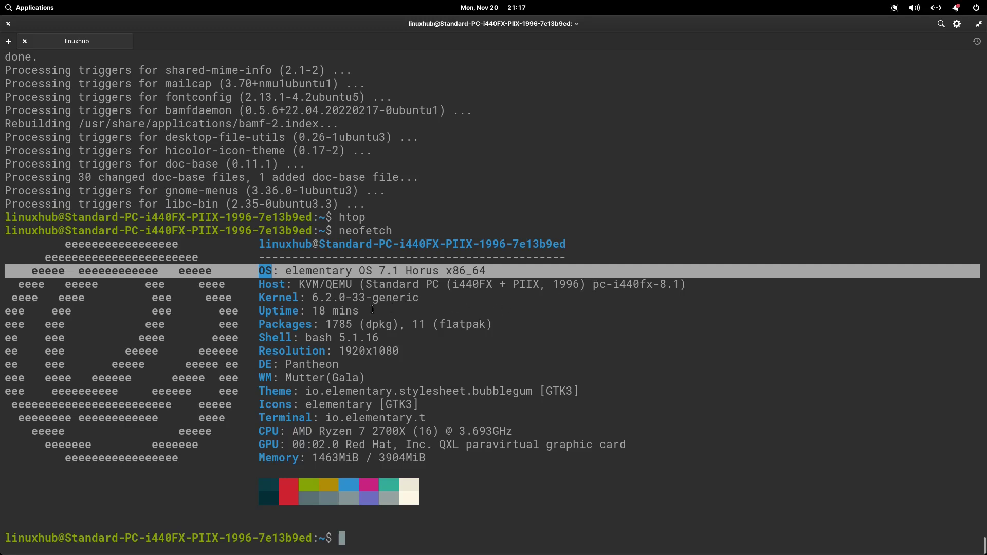
{"action": "left_click", "coordinate": [349, 294]}
{"action": "triple_click", "coordinate": [349, 295]}
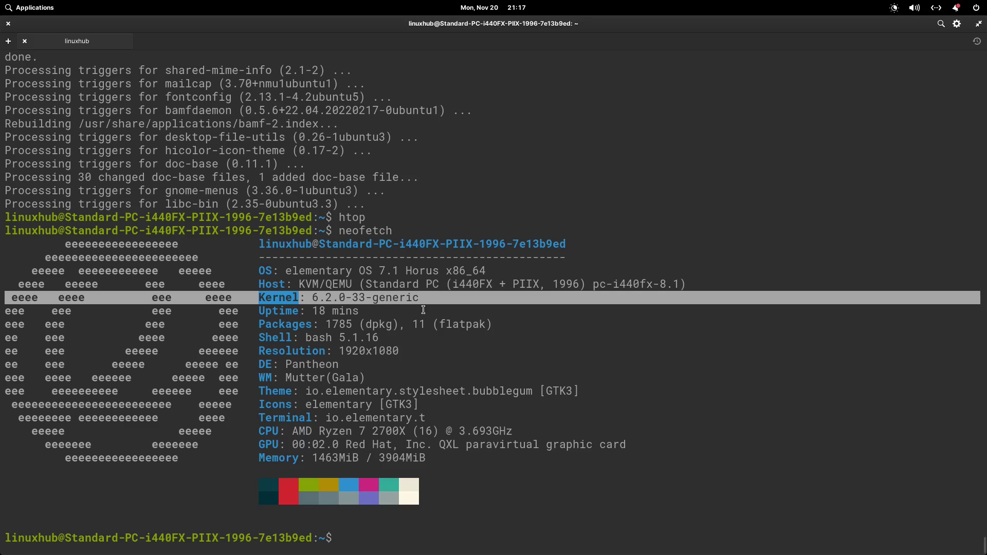
{"action": "left_click", "coordinate": [308, 365]}
{"action": "triple_click", "coordinate": [308, 365]}
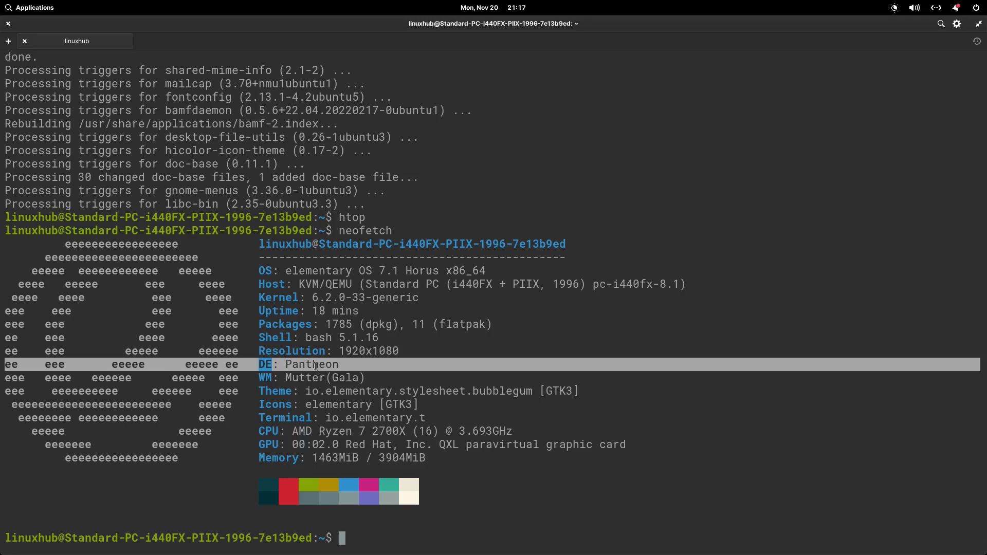
{"action": "left_click", "coordinate": [8, 24]}
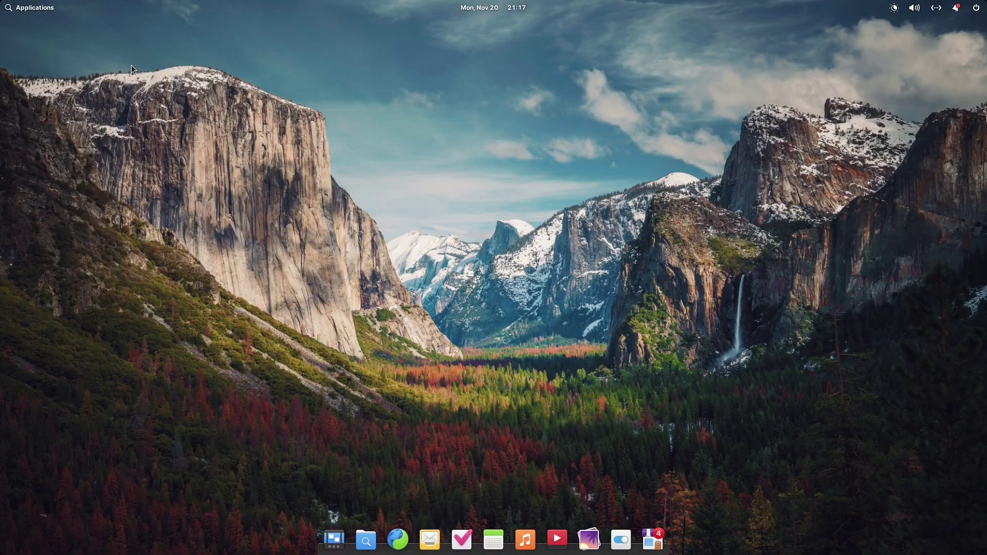
Launch LibreOffice from the Office category of the applications launcher.
{"action": "left_click", "coordinate": [8, 6]}
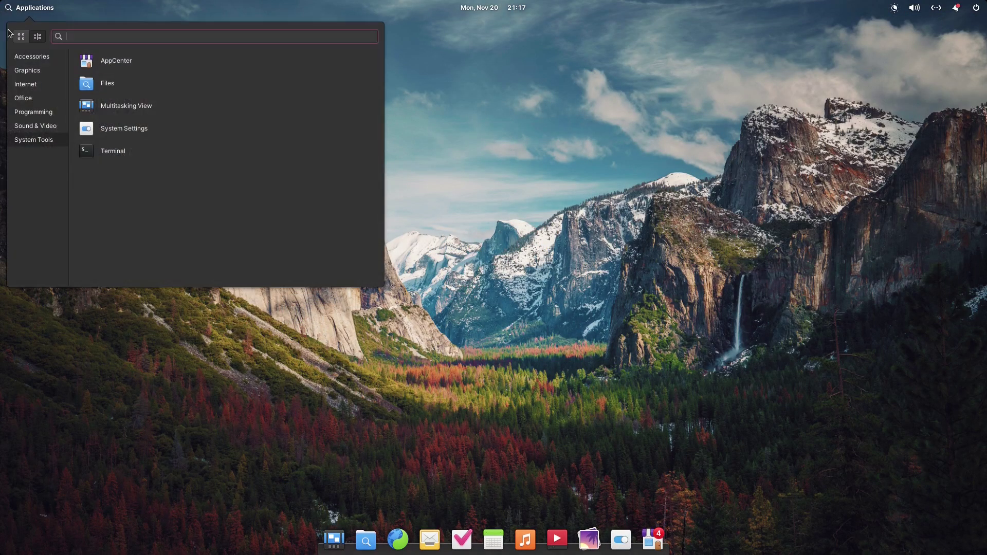
{"action": "left_click", "coordinate": [23, 100]}
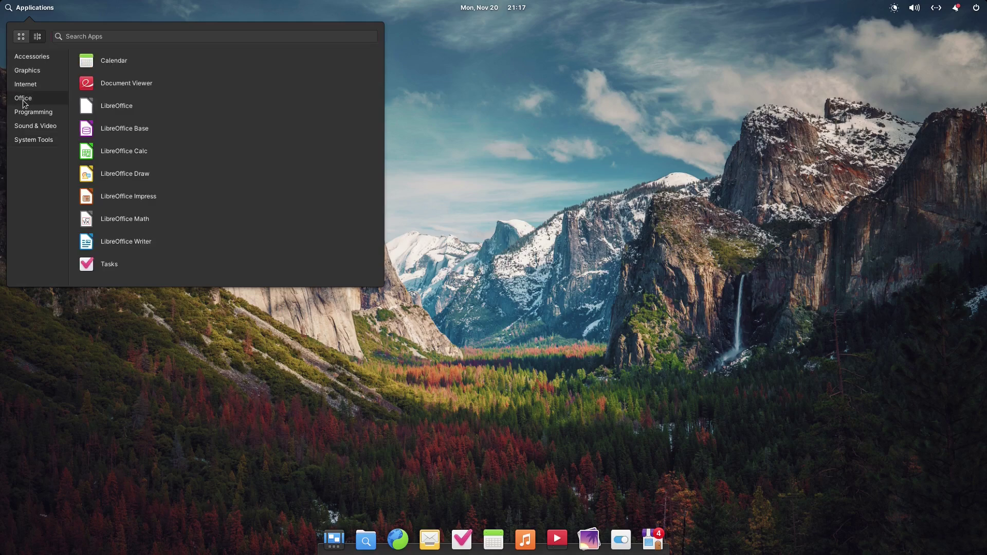
{"action": "left_click", "coordinate": [127, 106]}
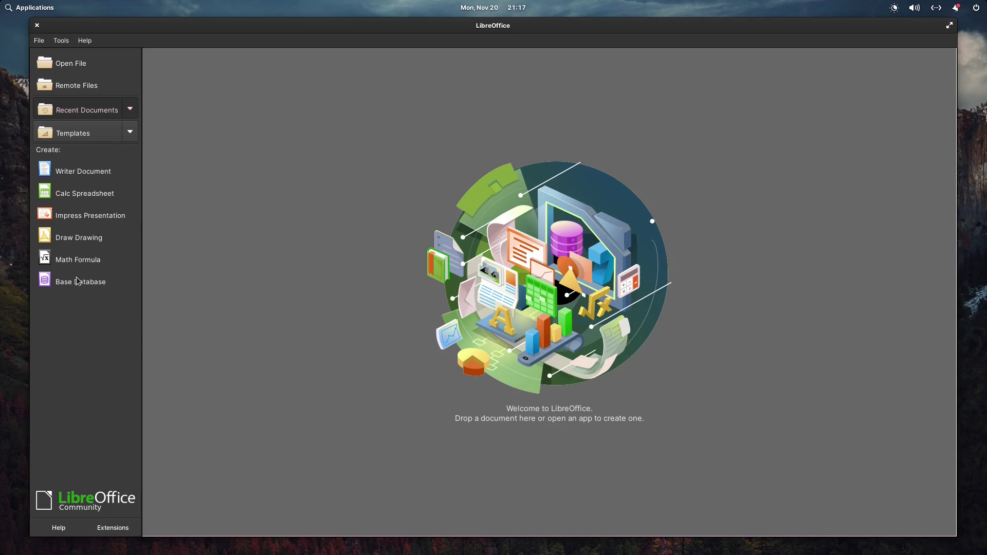
Confirm LibreOffice is version 7.3.7.2 in About LibreOffice, then close it and reopen the launcher.
{"action": "left_click", "coordinate": [86, 41]}
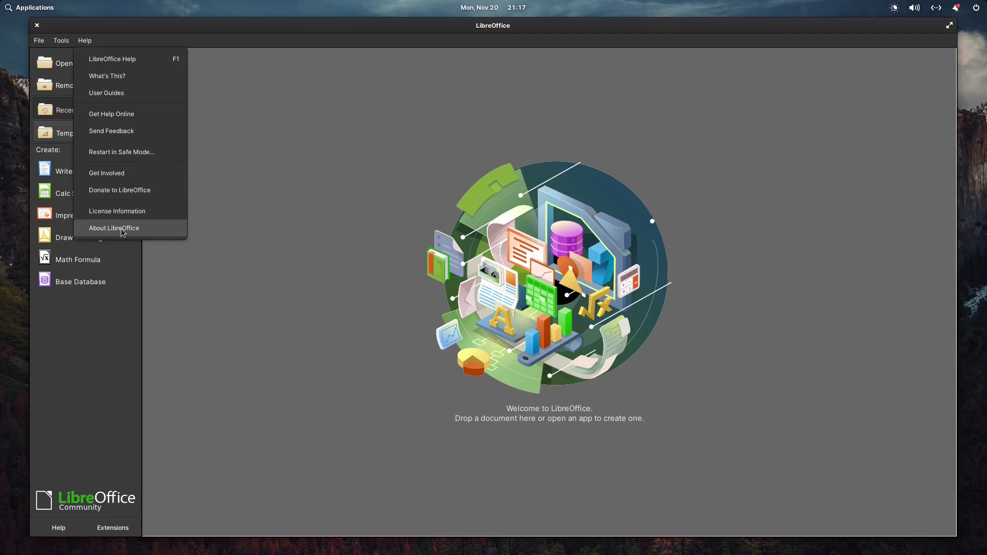
{"action": "left_click", "coordinate": [139, 229]}
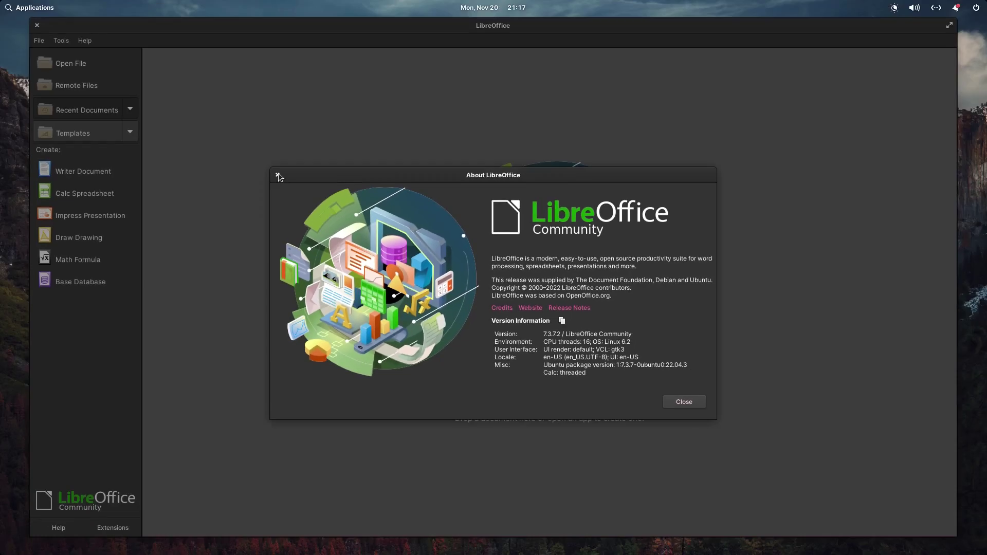
{"action": "left_click", "coordinate": [277, 175]}
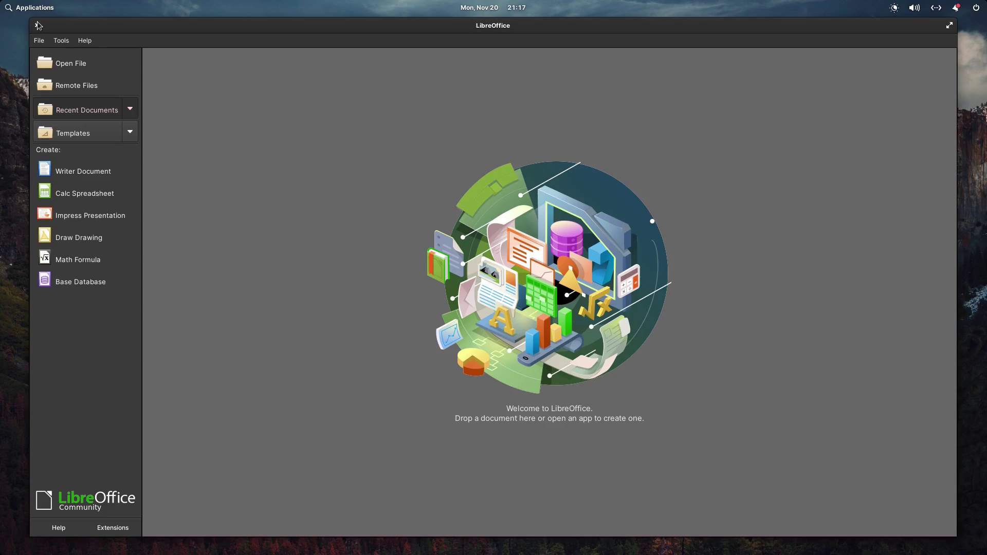
{"action": "left_click", "coordinate": [38, 25]}
{"action": "left_click", "coordinate": [11, 6]}
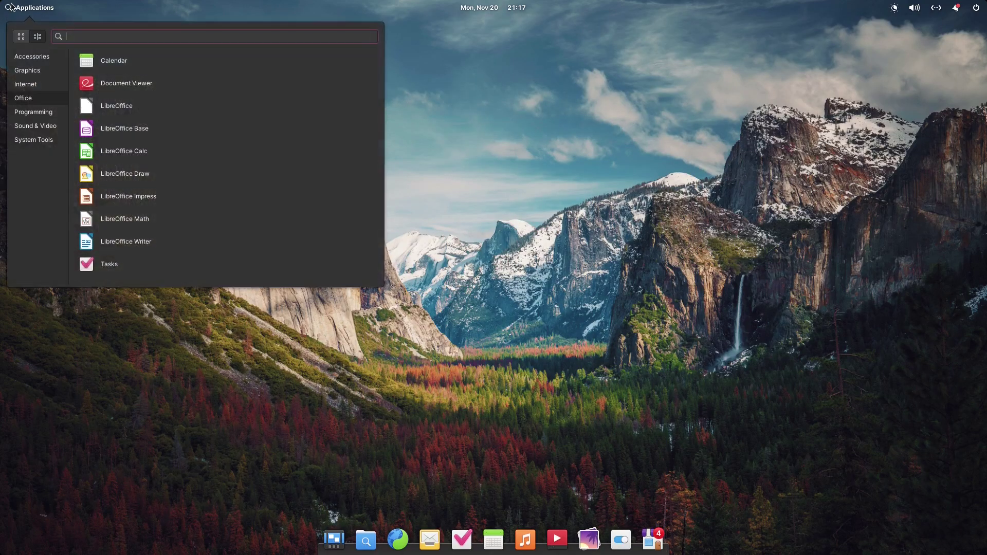
Launch GIMP from the Graphics category and maximize its window.
{"action": "left_click", "coordinate": [32, 72]}
{"action": "left_click", "coordinate": [159, 84]}
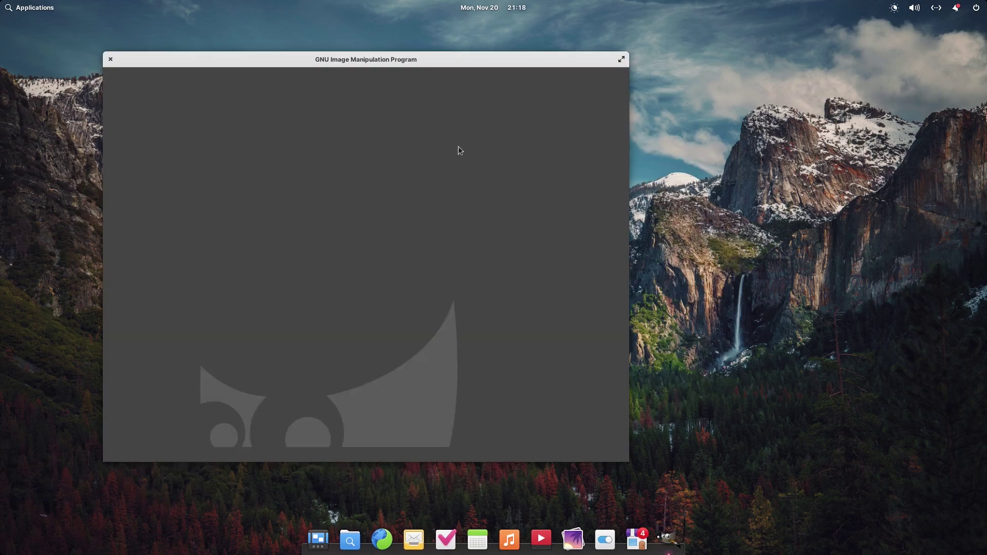
{"action": "double_click", "coordinate": [477, 61]}
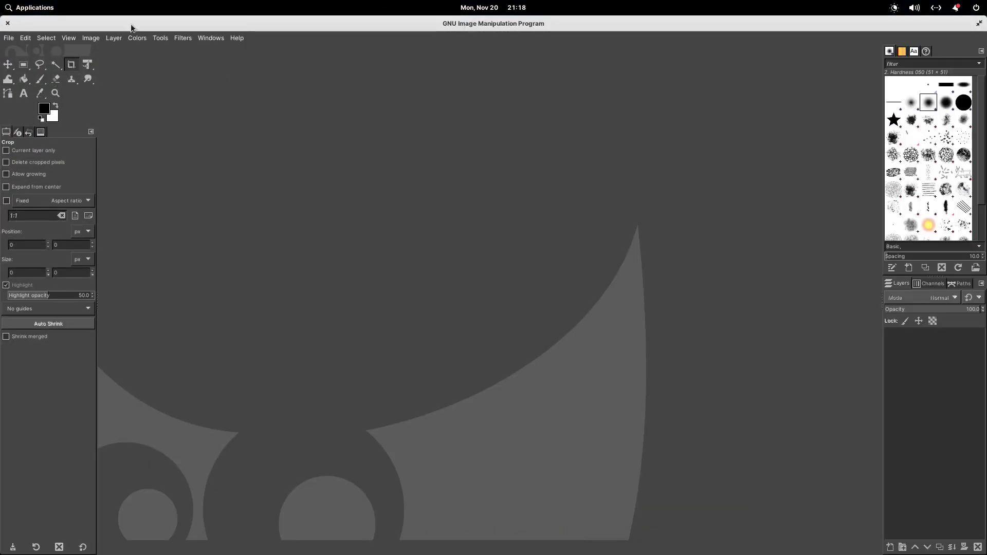
Confirm GIMP is version 2.10.30 in its About box, then quit GIMP.
{"action": "left_click", "coordinate": [237, 40]}
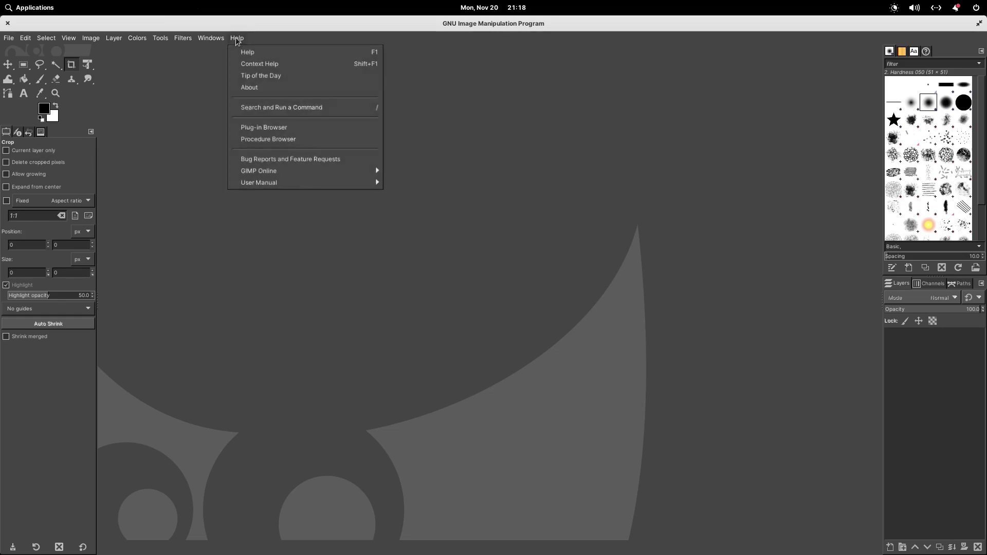
{"action": "left_click", "coordinate": [267, 87]}
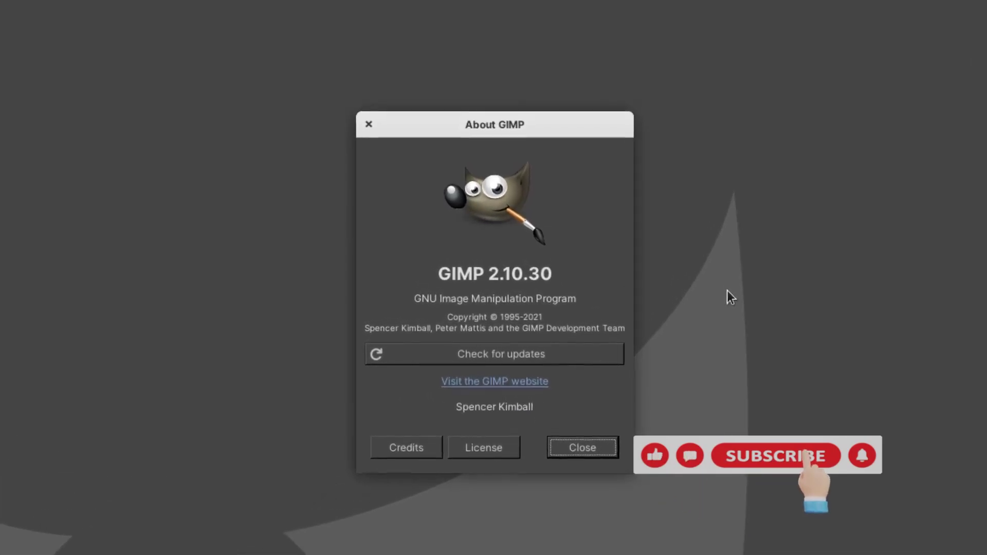
{"action": "left_click", "coordinate": [350, 101]}
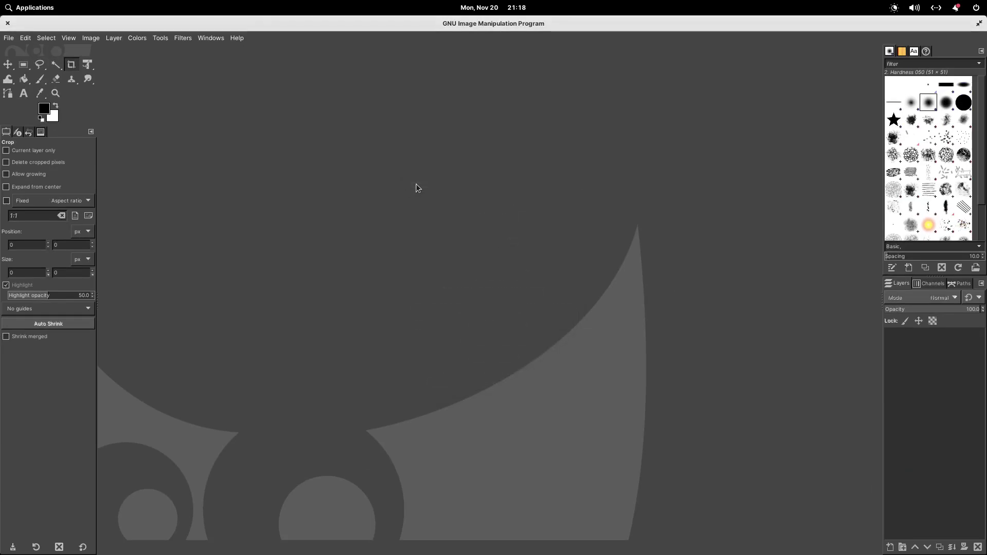
{"action": "key", "text": "shift+F10"}
{"action": "key", "text": "Escape"}
{"action": "left_click", "coordinate": [7, 23]}
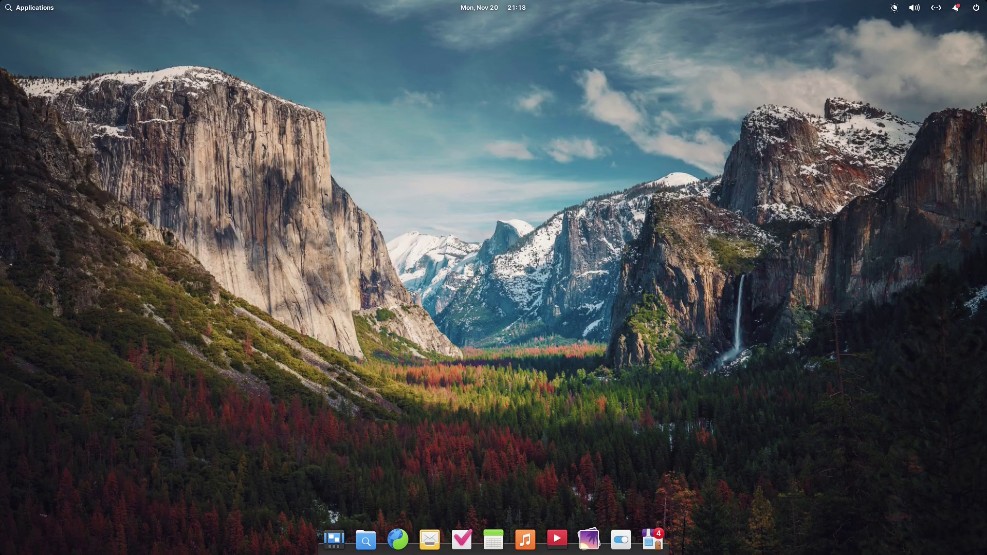